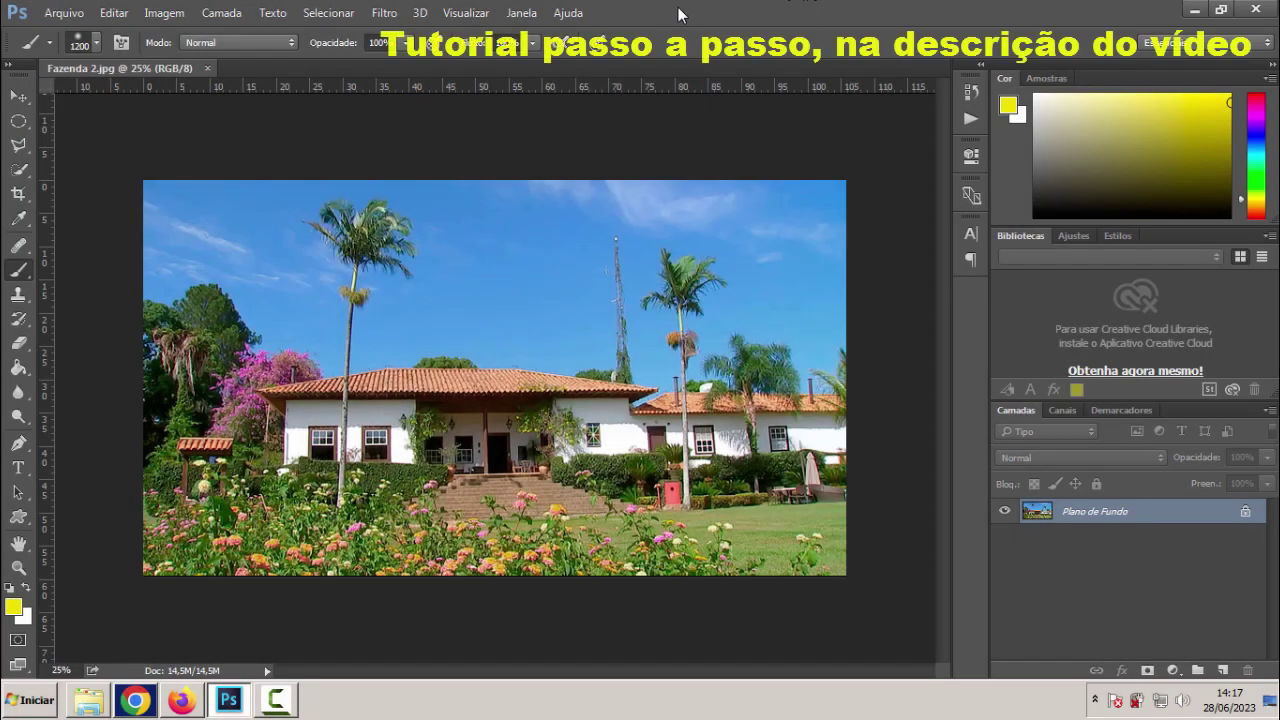
Set the image resolution to 150 pixels/inch and keep the width at 3000 px (3000 × 1686)
left_click(162, 13)
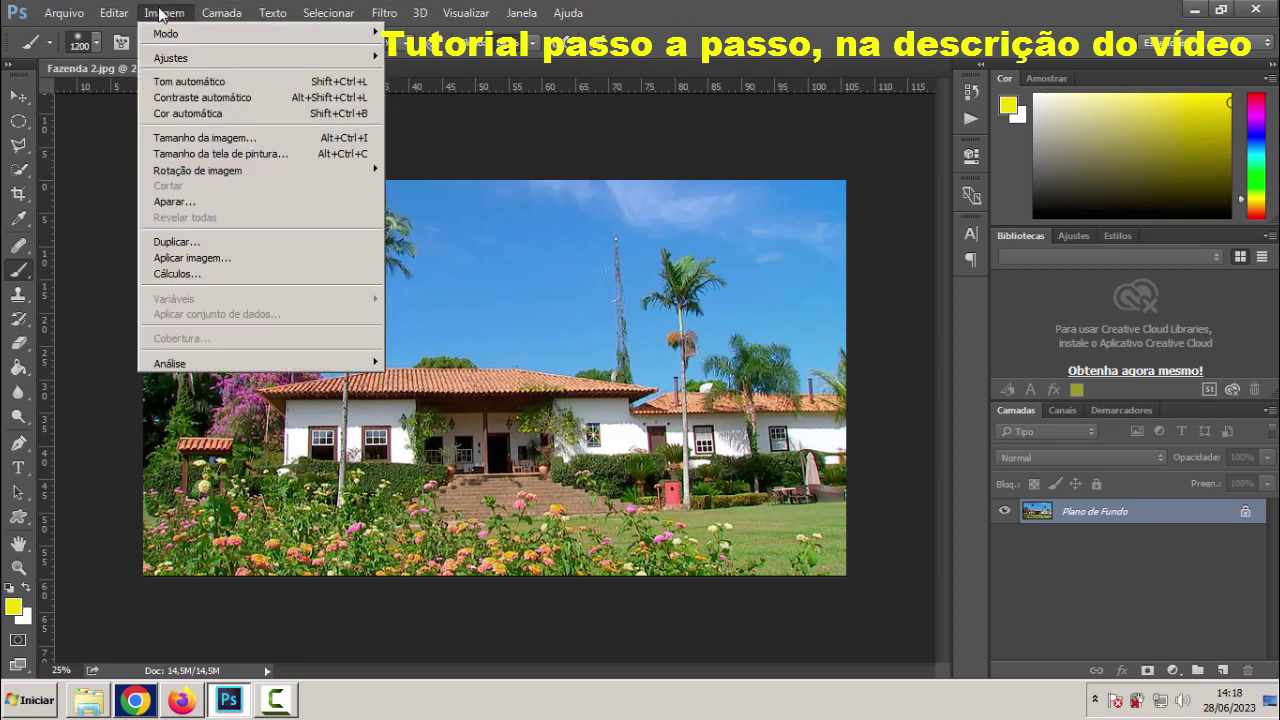
left_click(204, 140)
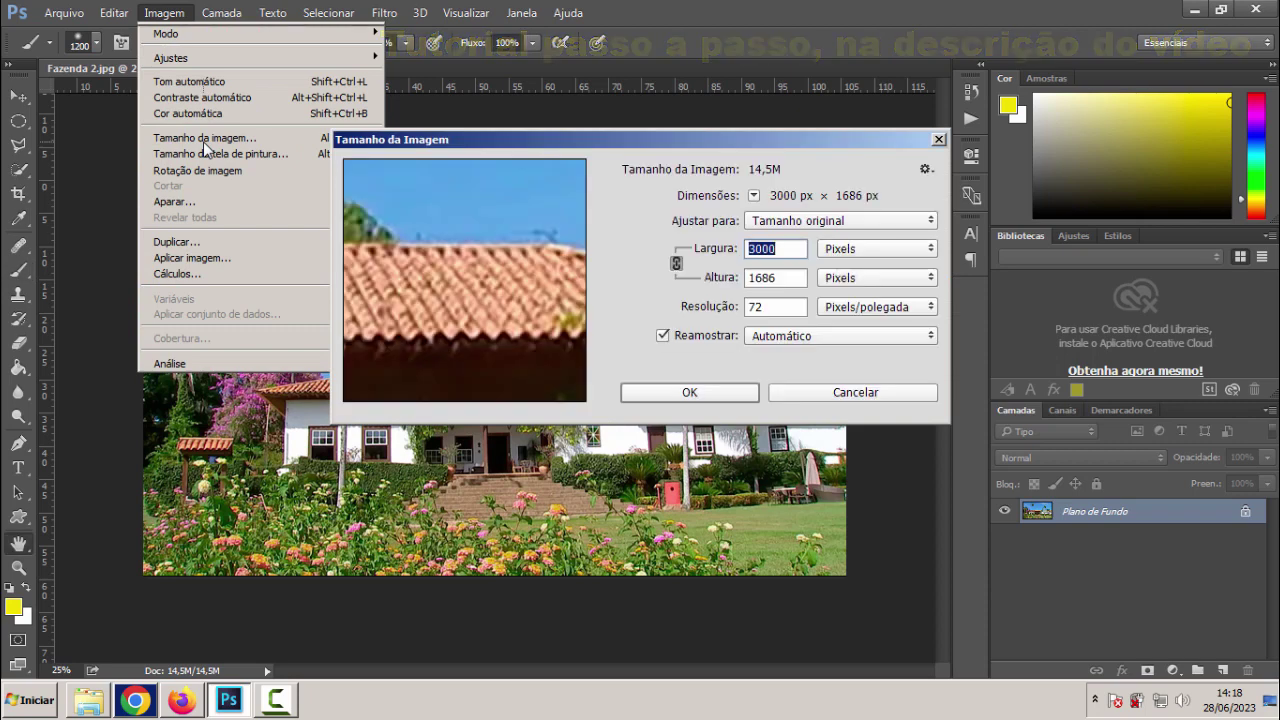
double_click(783, 308)
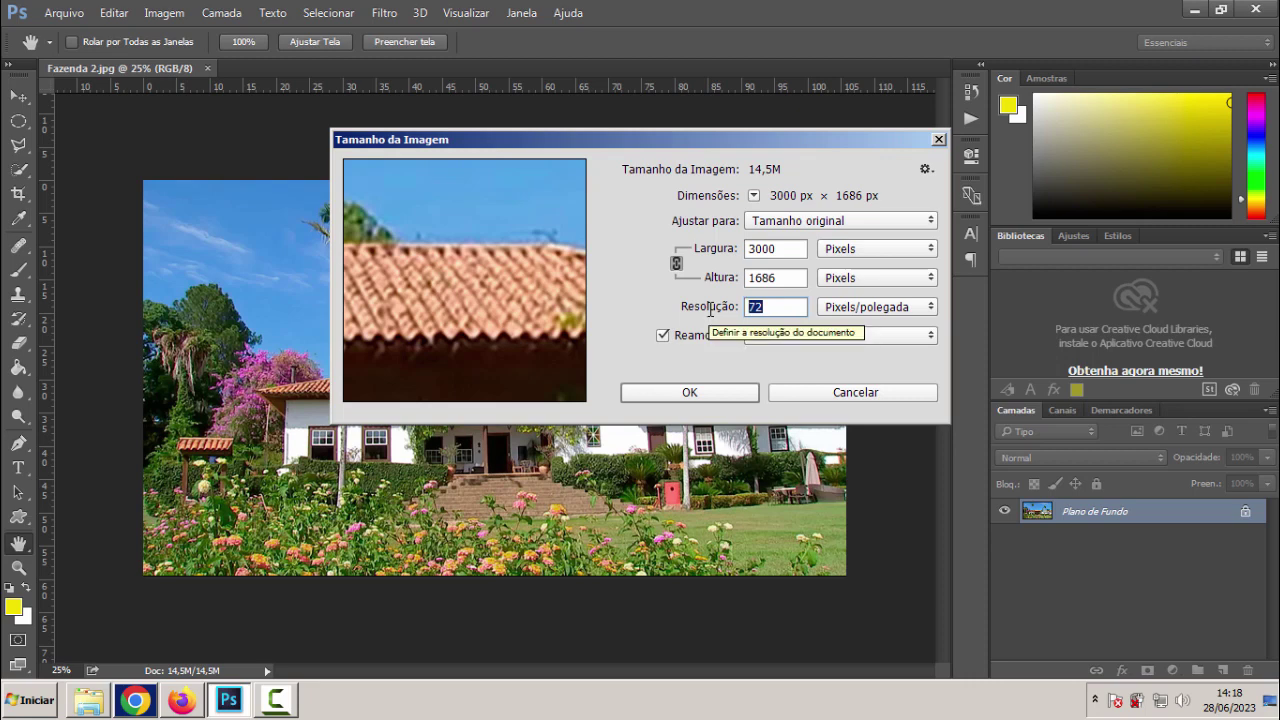
type("1")
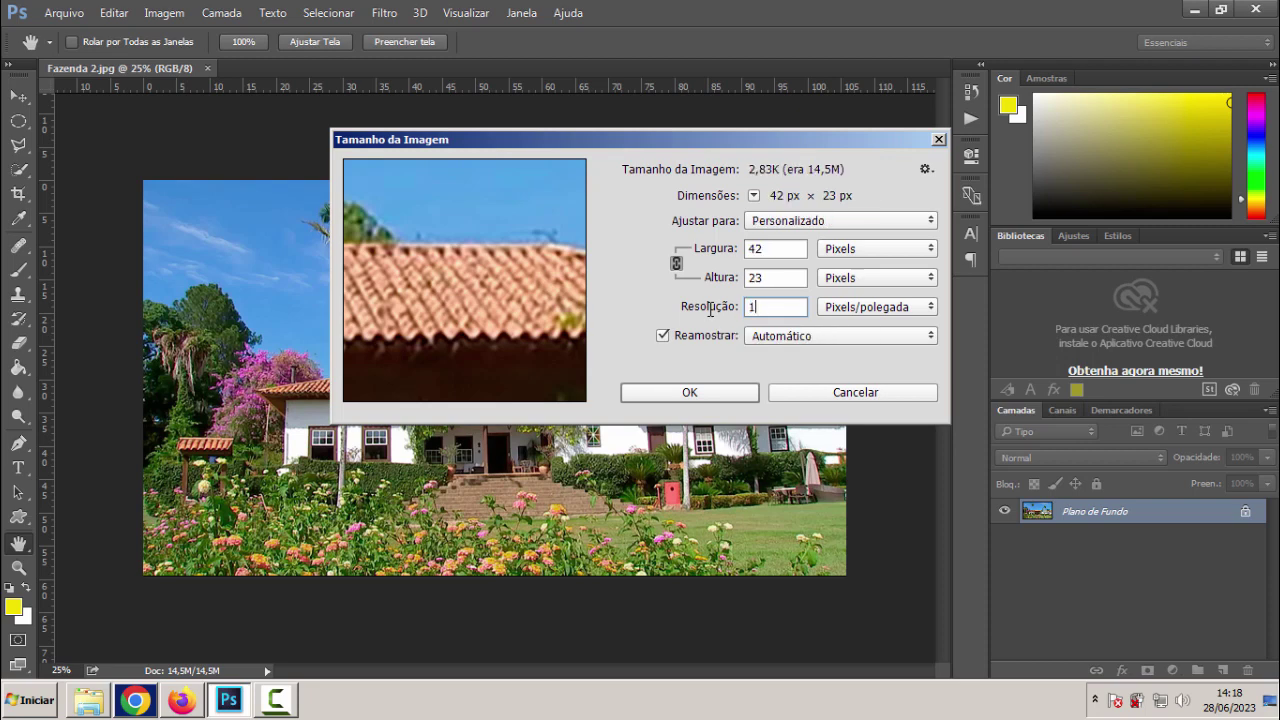
type("50")
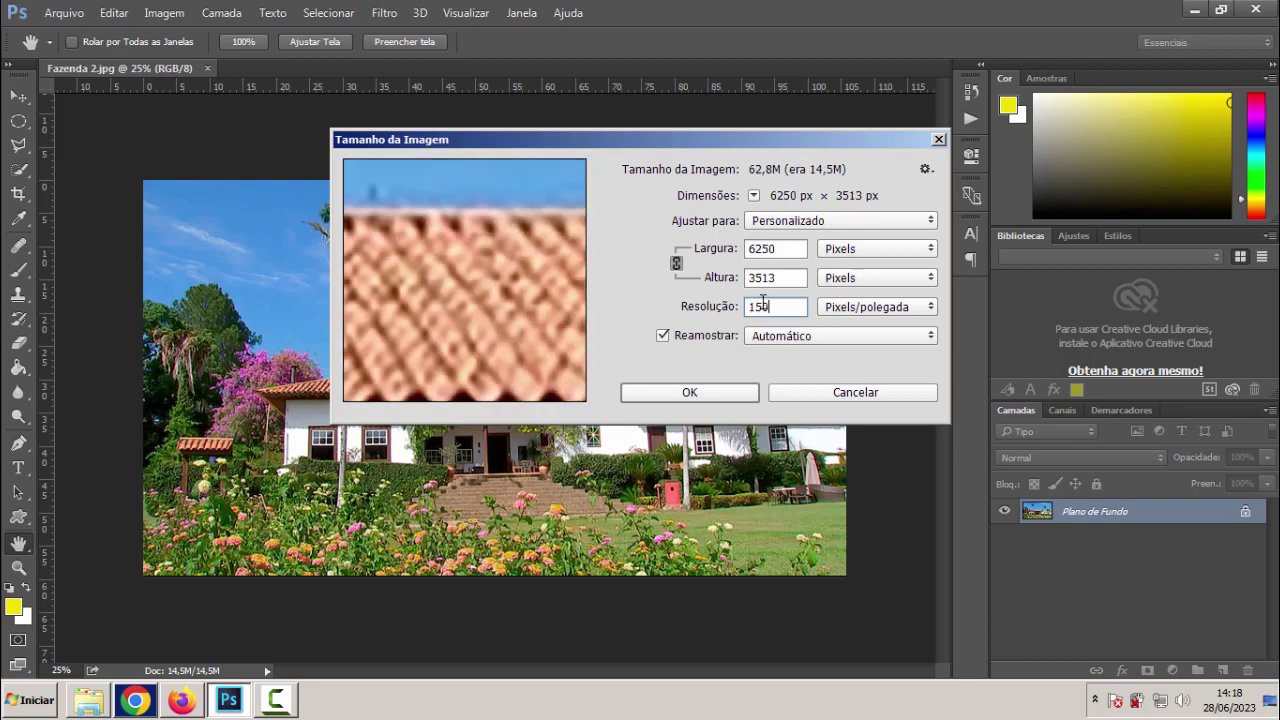
double_click(776, 249)
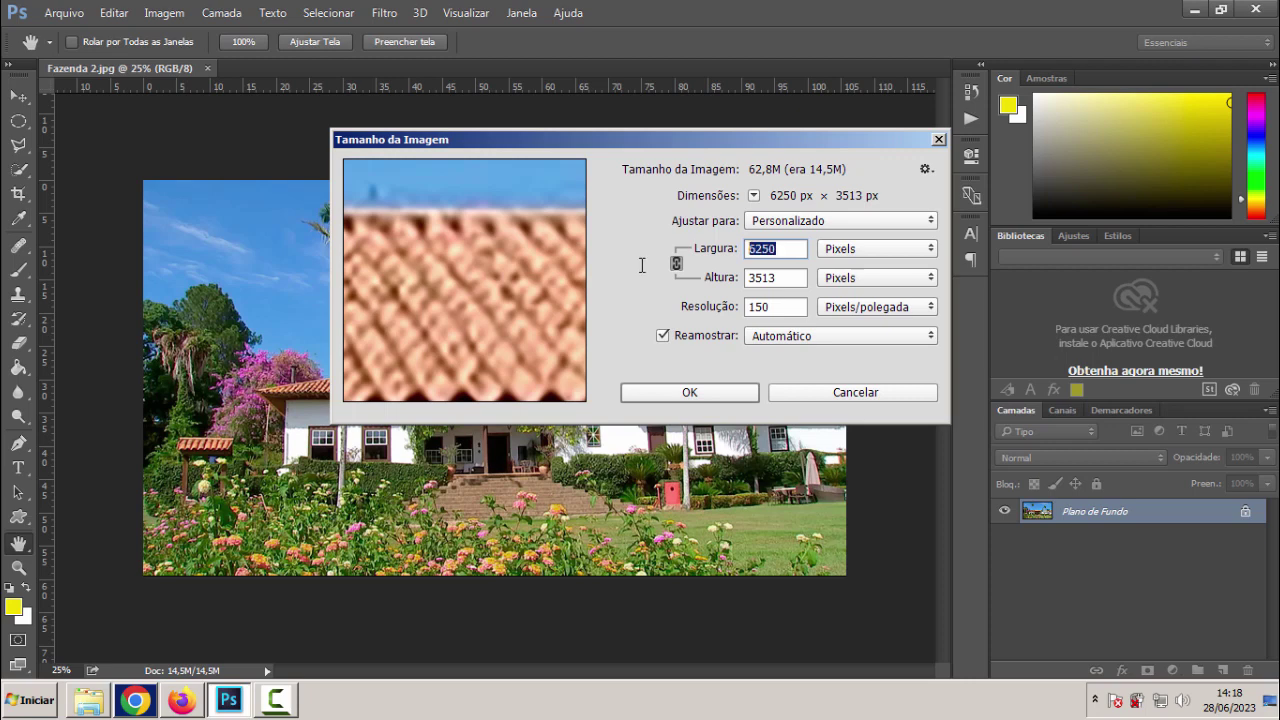
type("3")
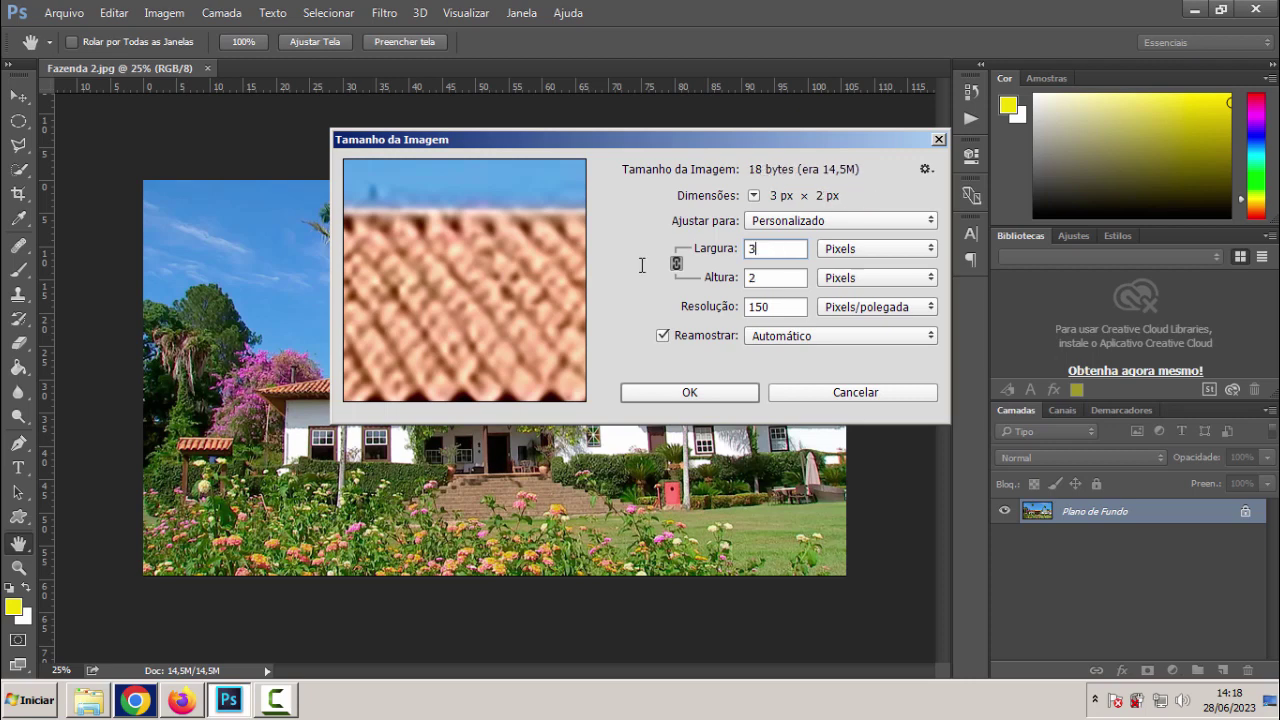
type("000")
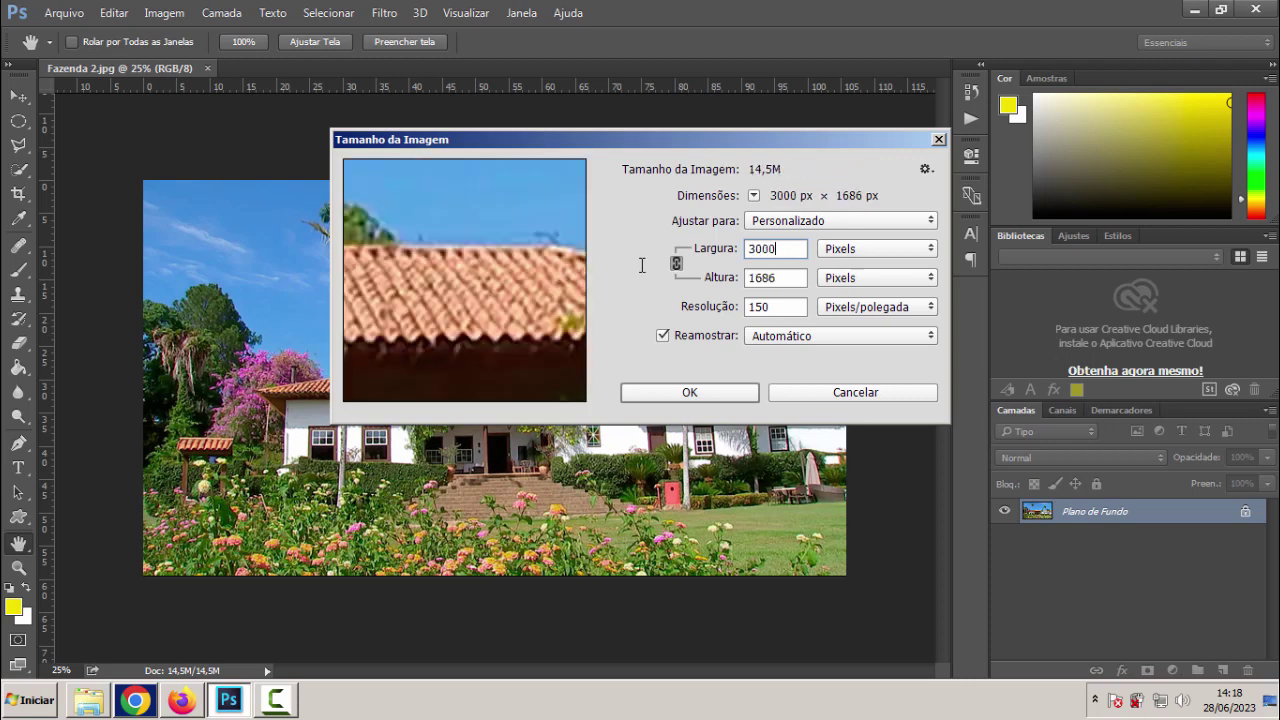
left_click(690, 392)
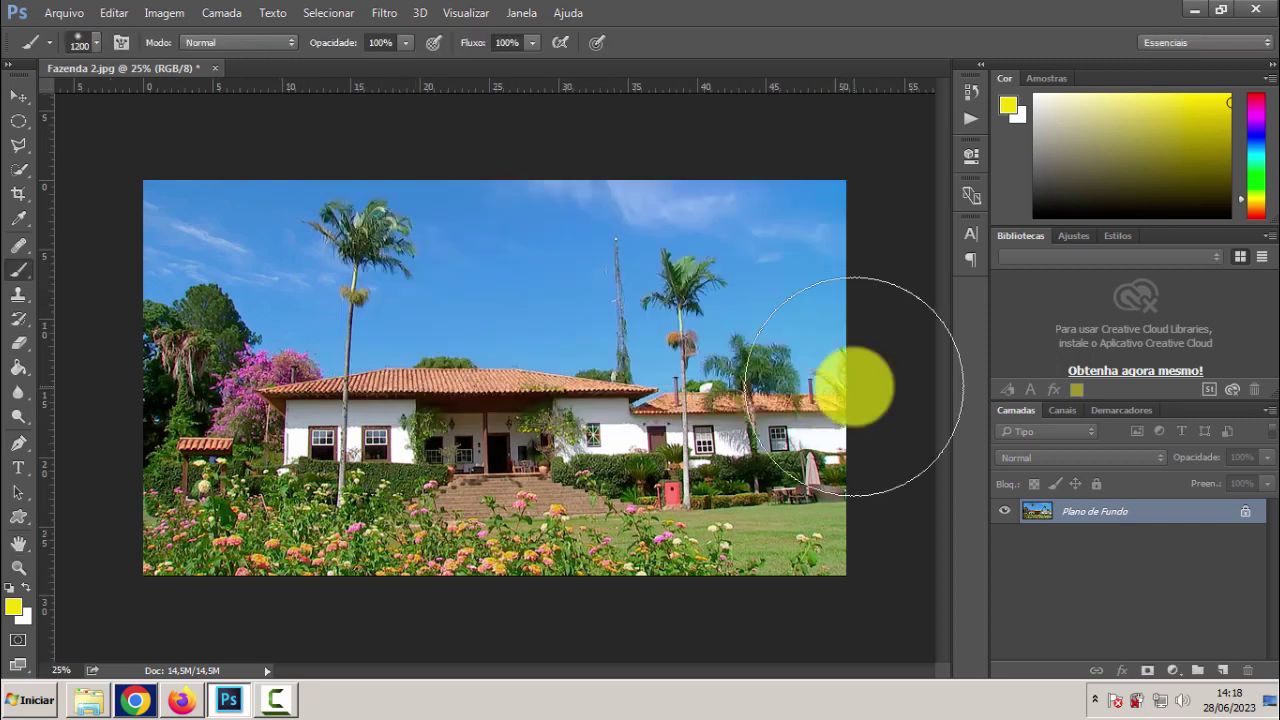
Add a Curvas adjustment layer using Automático colour correction, then select the Plano de Fundo layer
left_click(1174, 672)
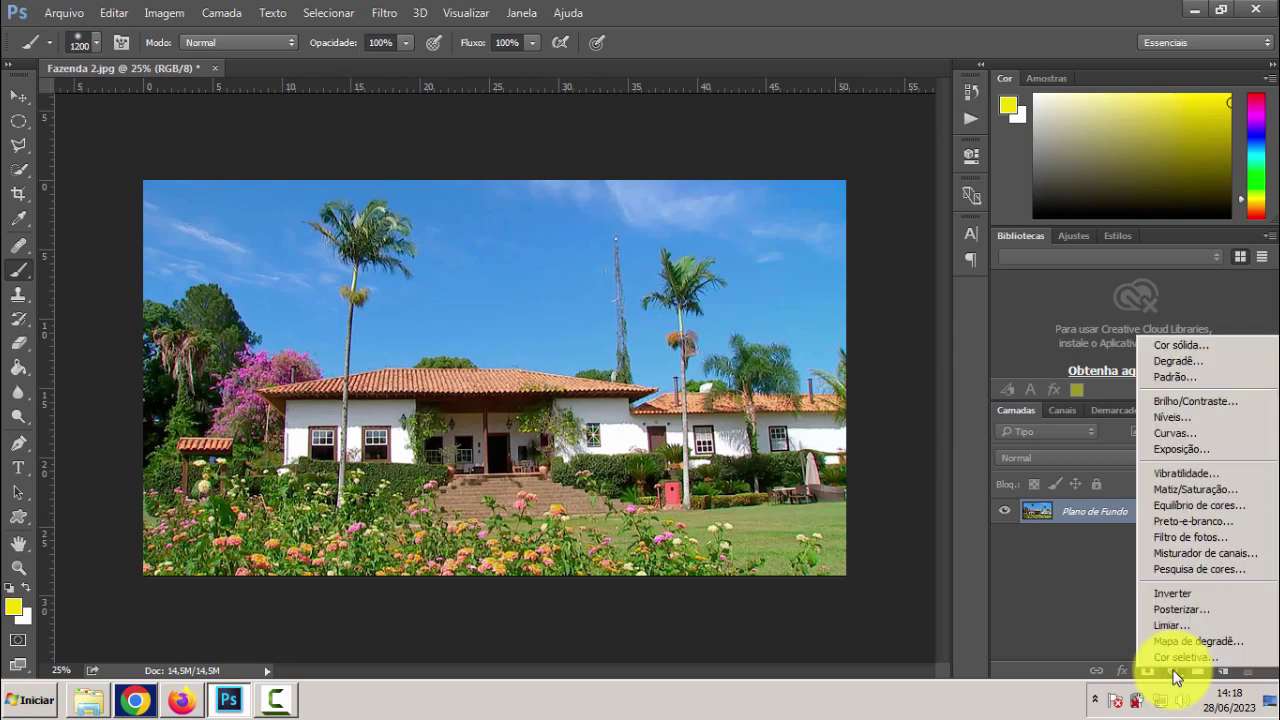
left_click(1170, 434)
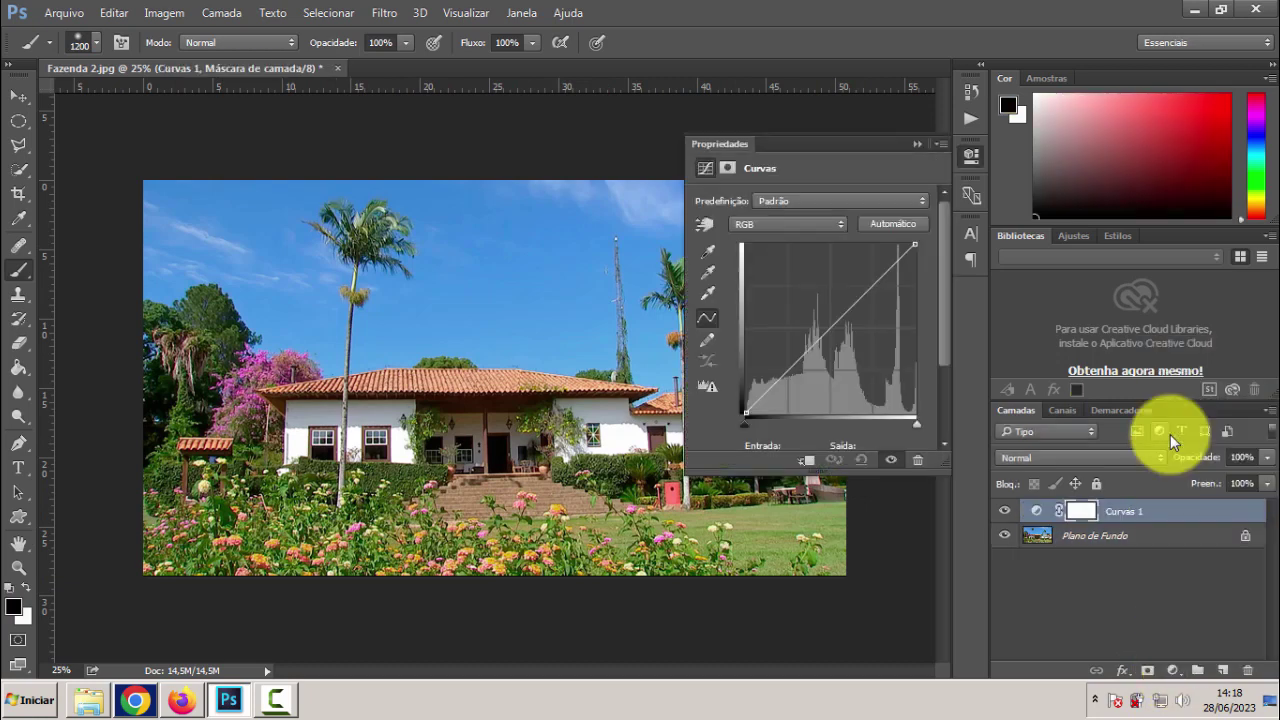
left_click(897, 223, "alt")
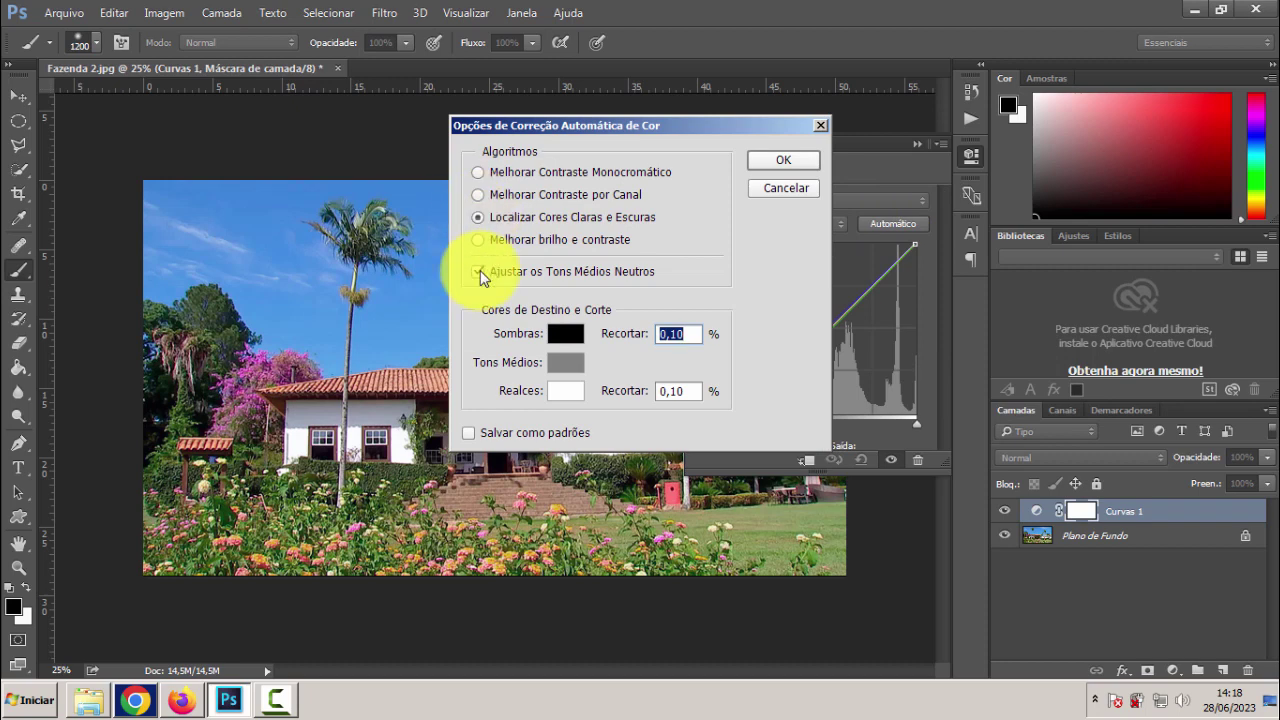
left_click(772, 158)
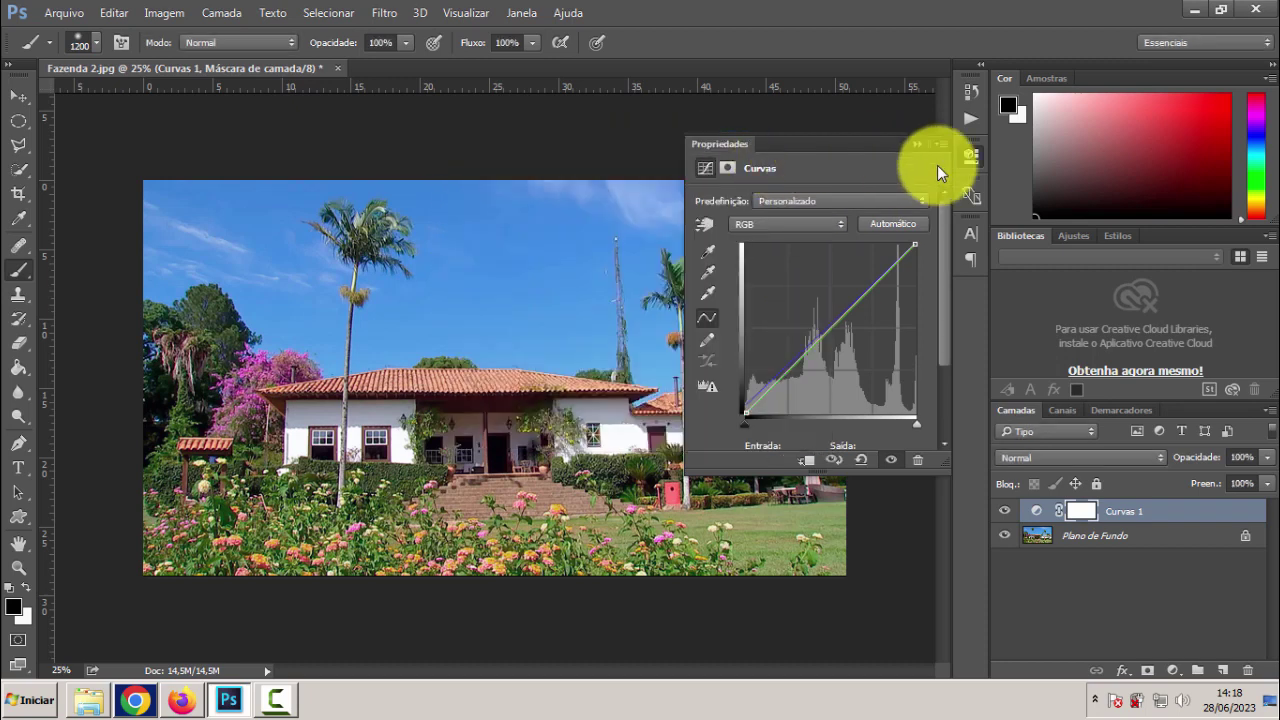
left_click(916, 145)
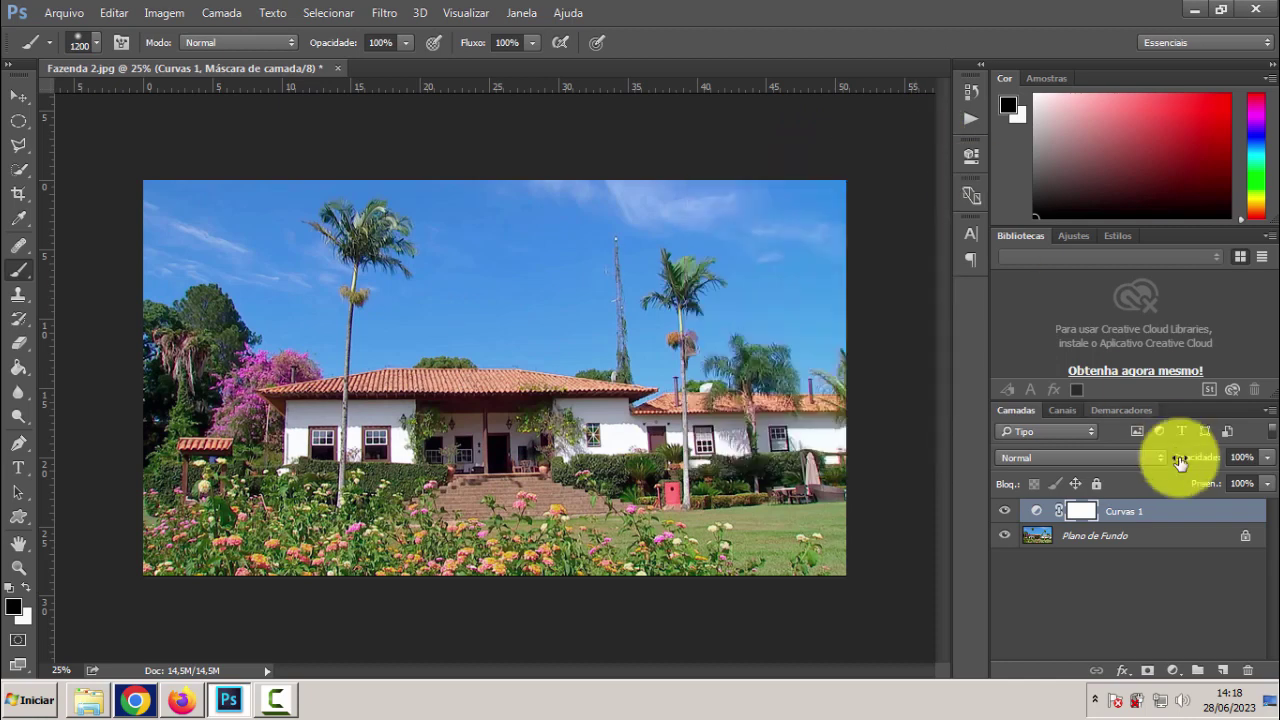
left_click(1172, 540)
Flatten the image and duplicate the background as a new layer named 'Original'
right_click(1171, 536)
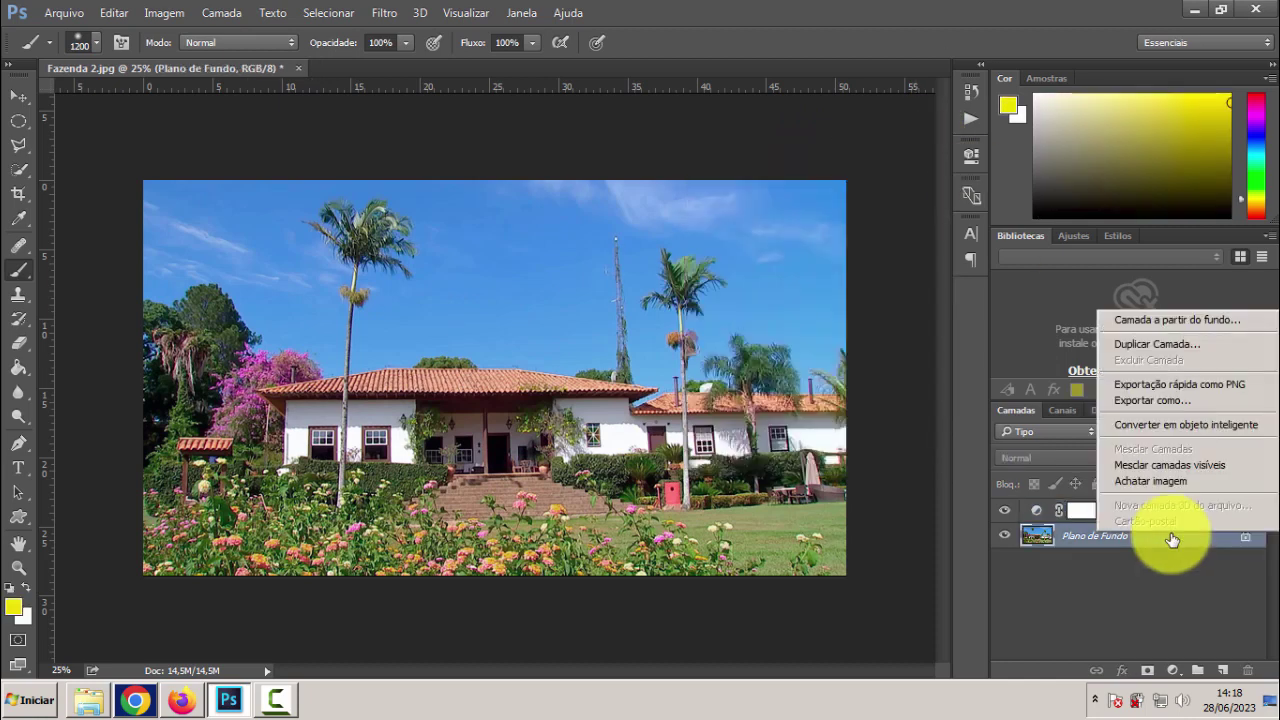
left_click(1193, 488)
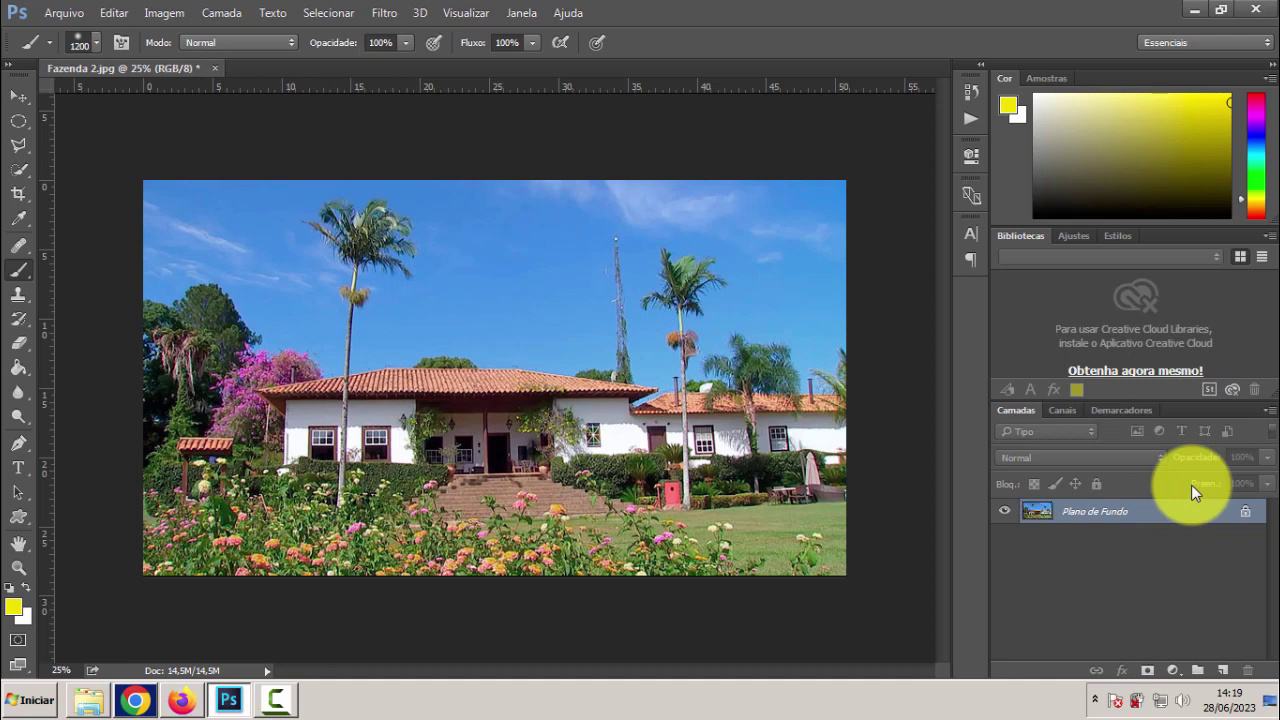
key("ctrl+j")
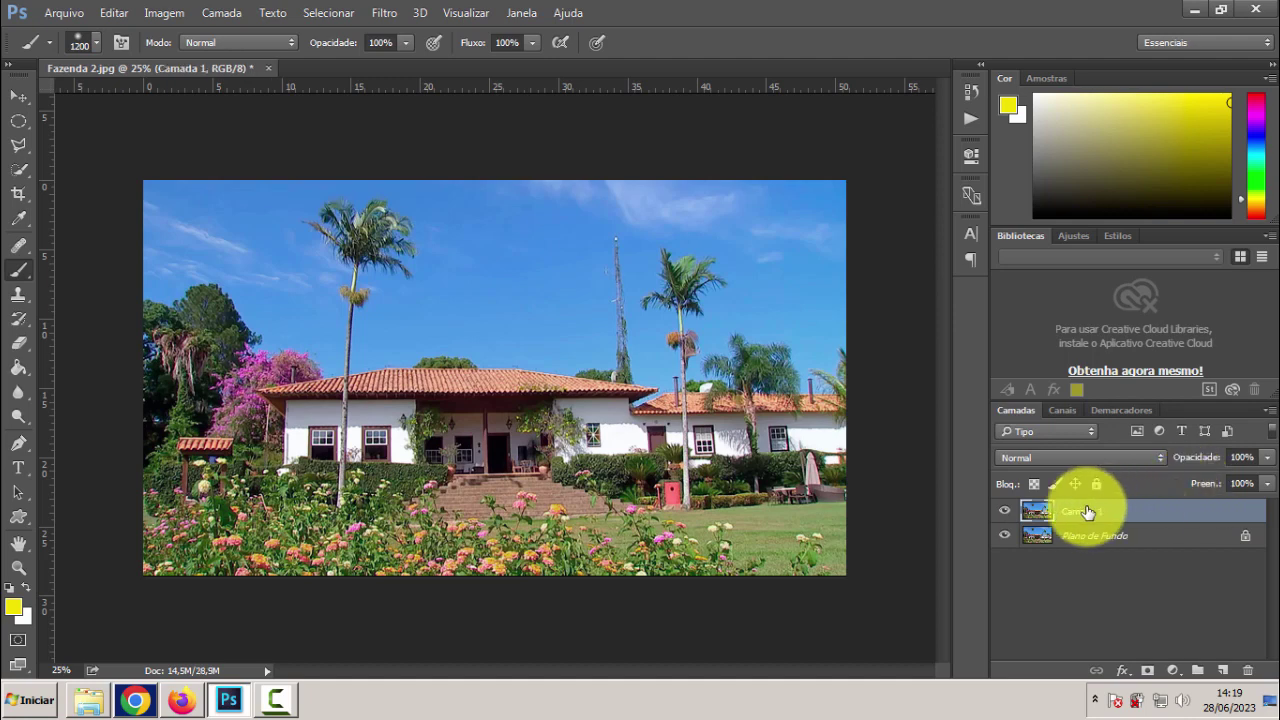
double_click(1088, 512)
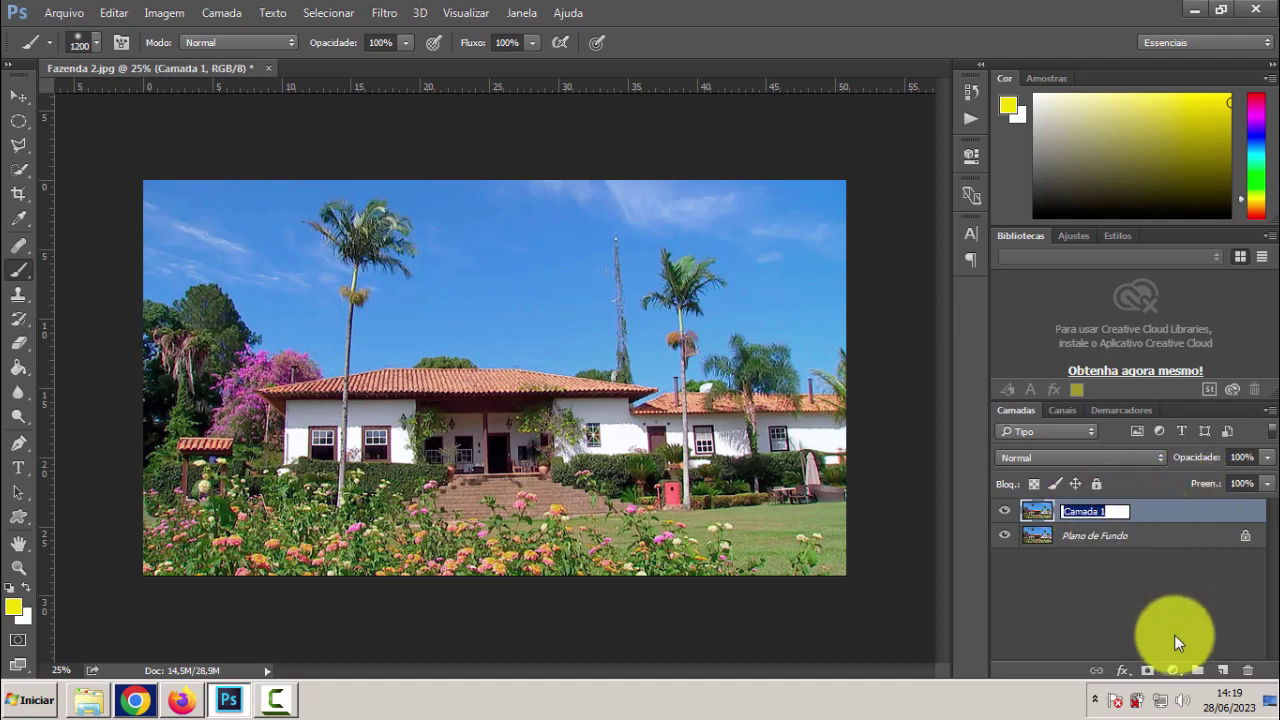
type("Original")
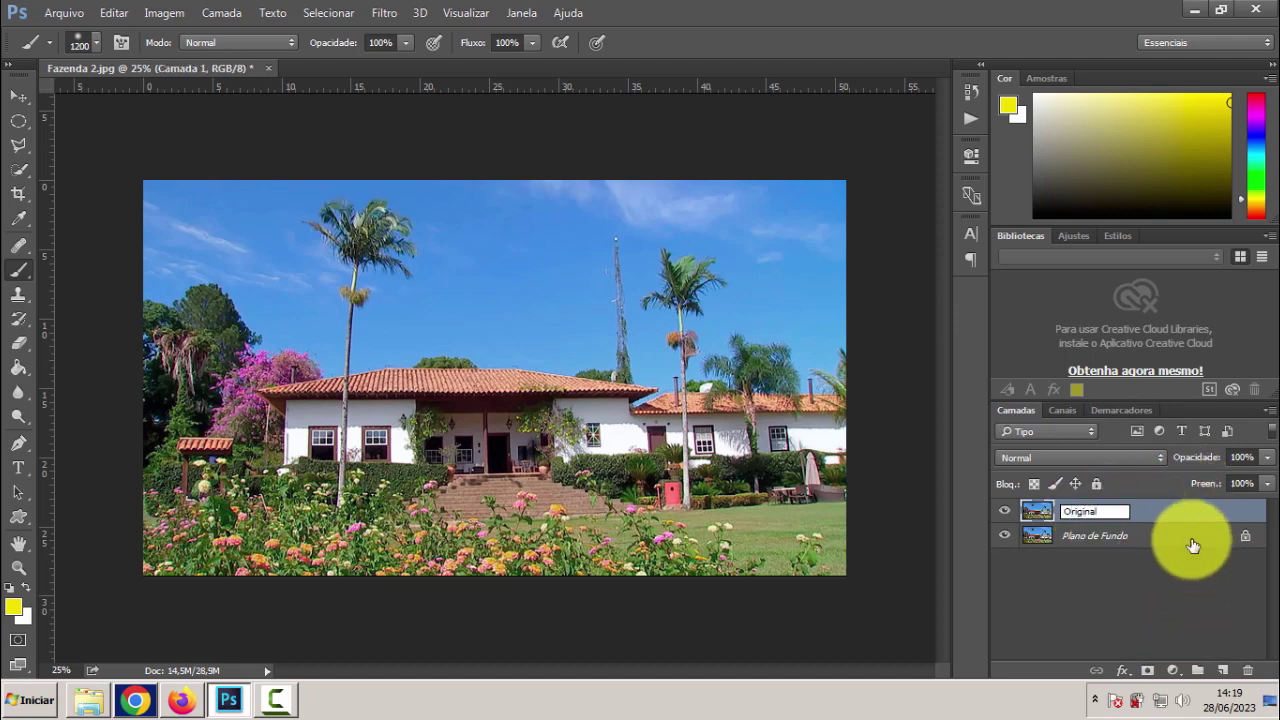
left_click(1187, 517)
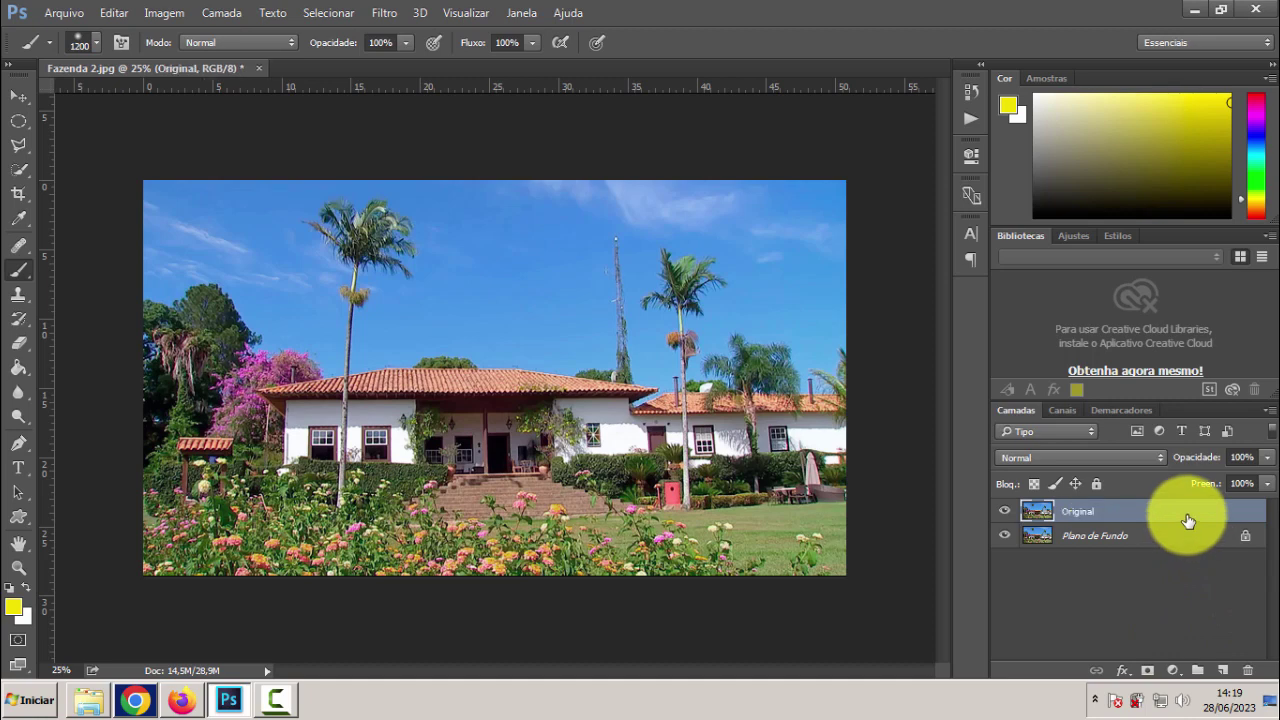
Add a Curvas adjustment and bend its Vermelho channel into an S-curve
left_click(1175, 670)
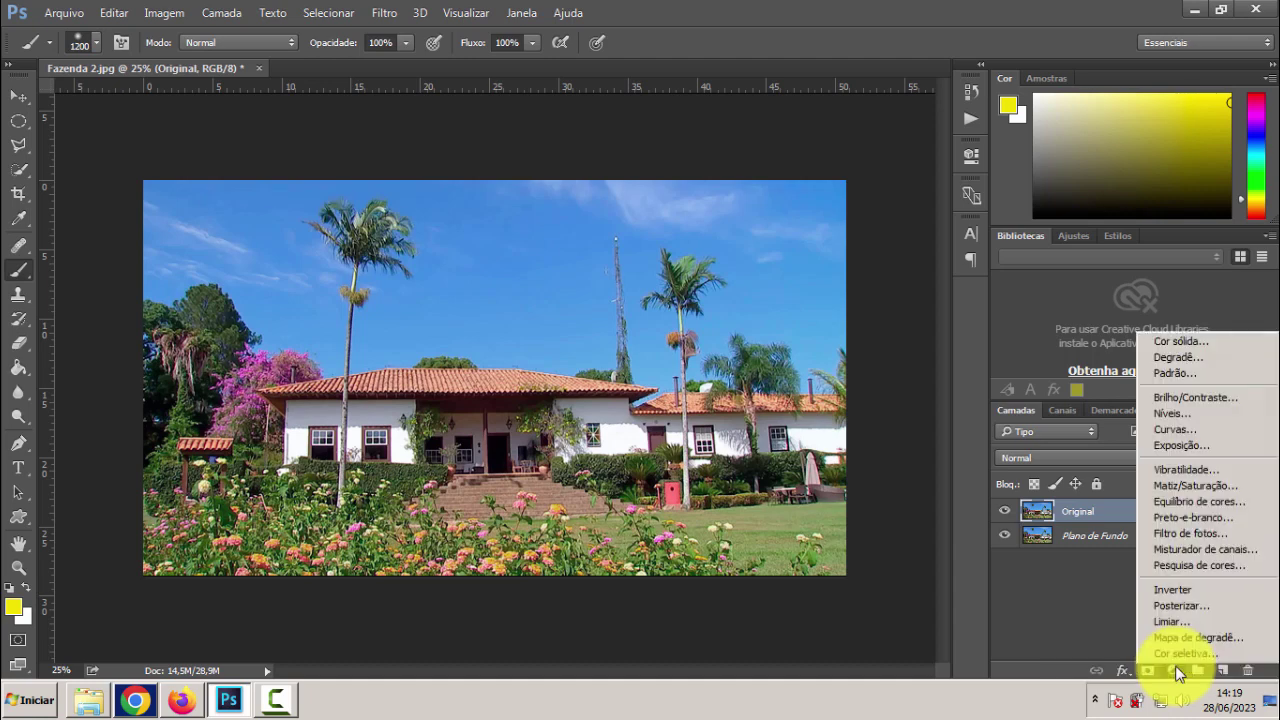
left_click(1161, 429)
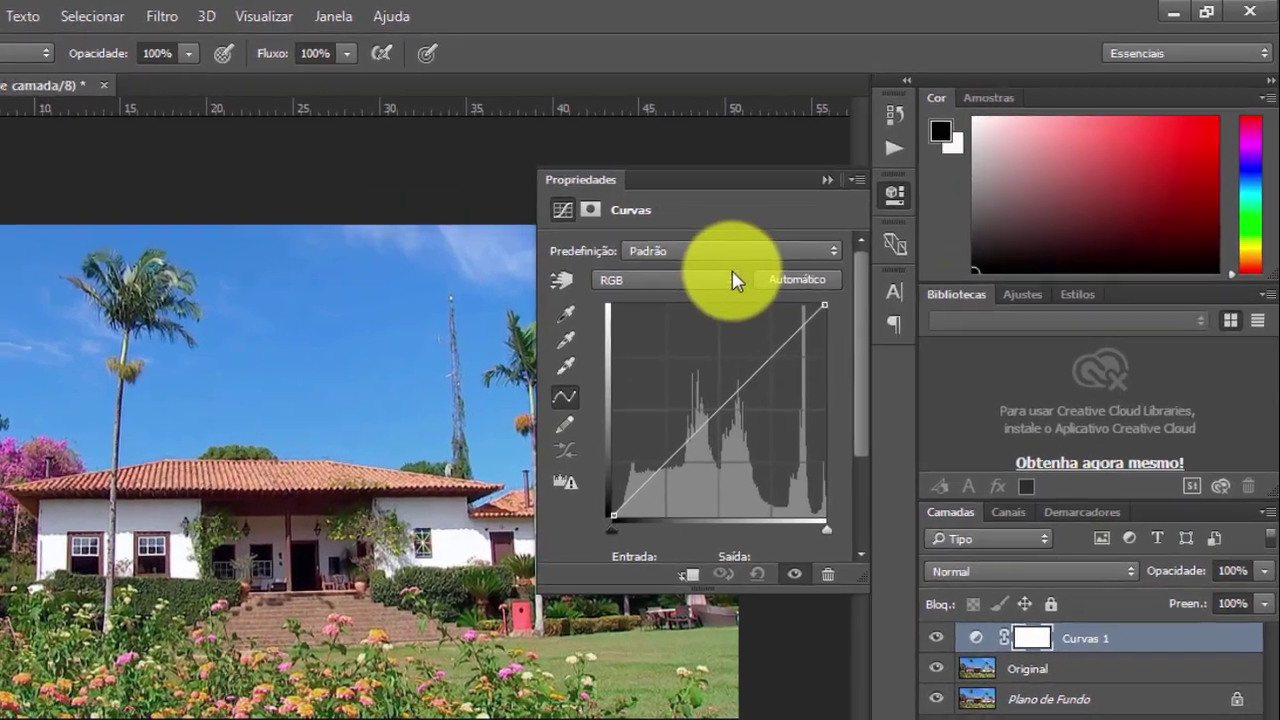
left_click(840, 222)
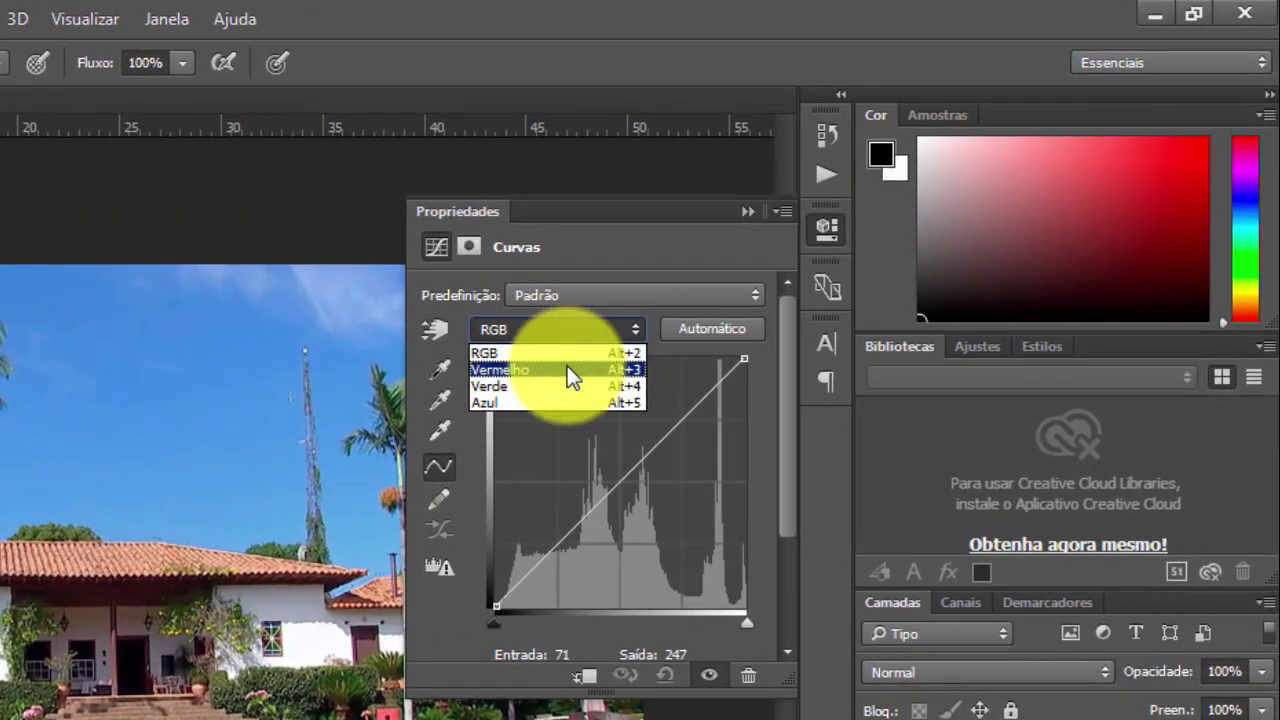
left_click(567, 368)
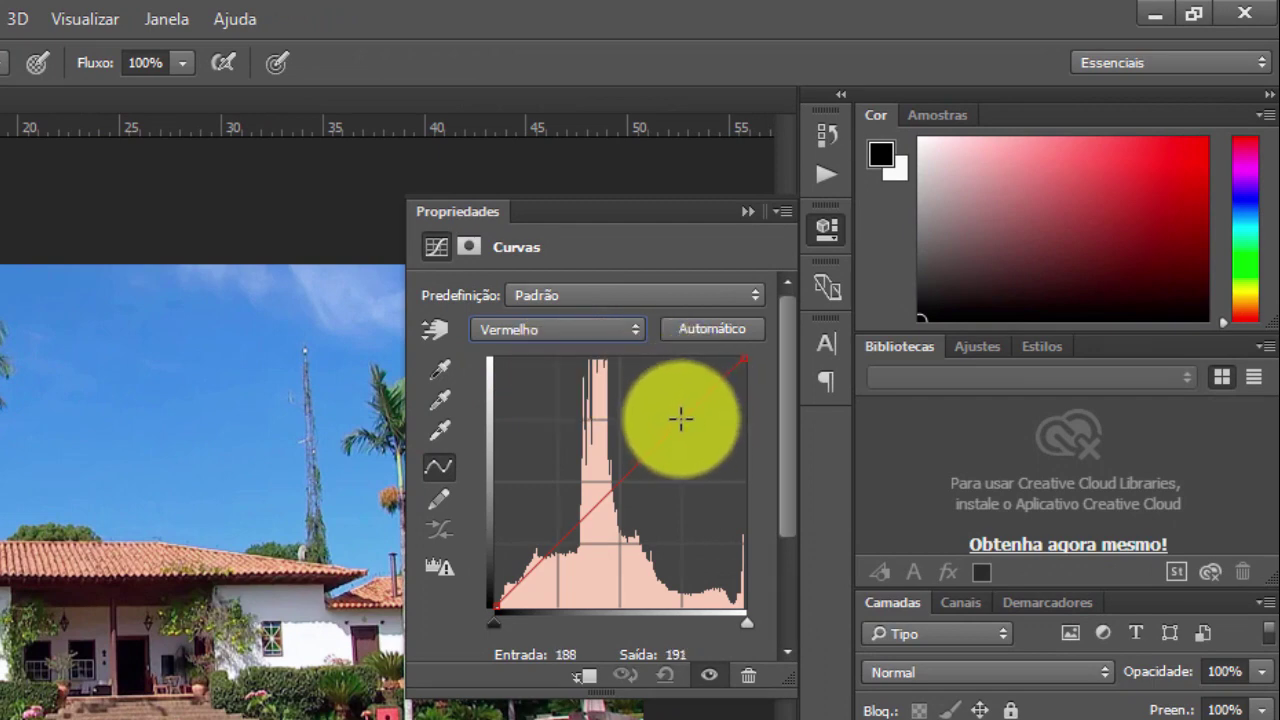
left_click_drag(680, 419, 667, 405)
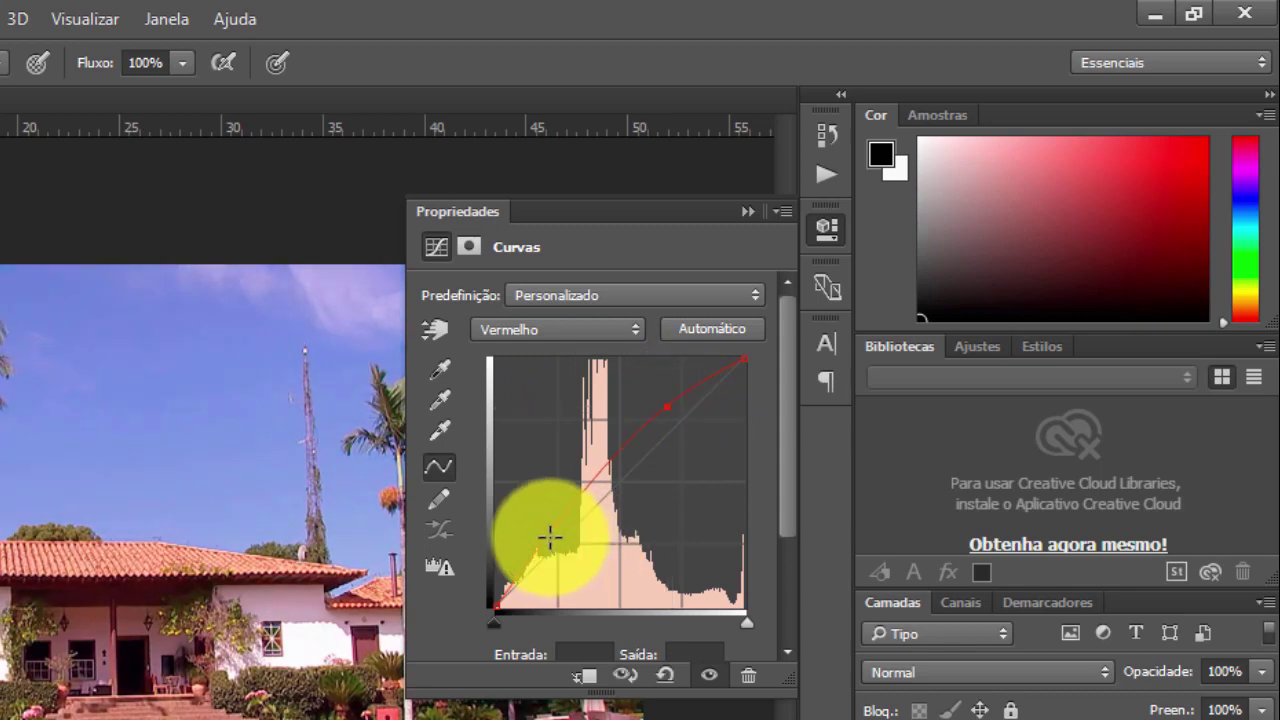
left_click_drag(550, 538, 569, 556)
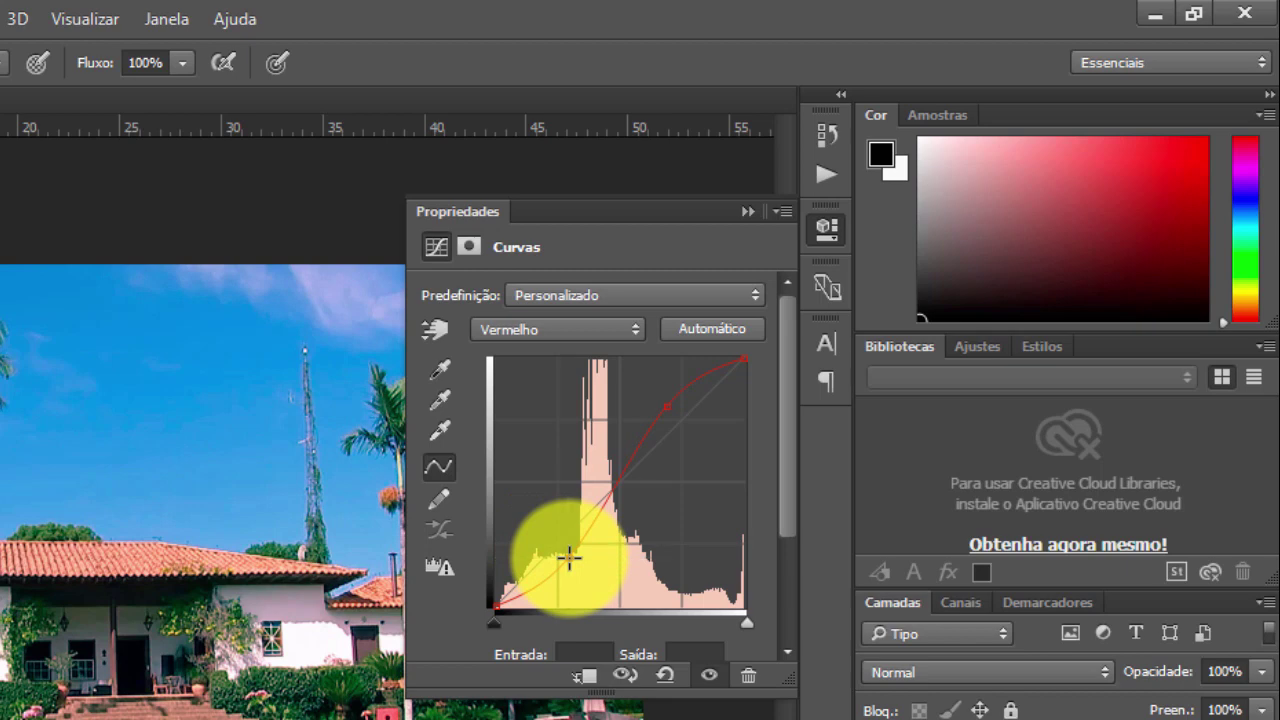
left_click(637, 331)
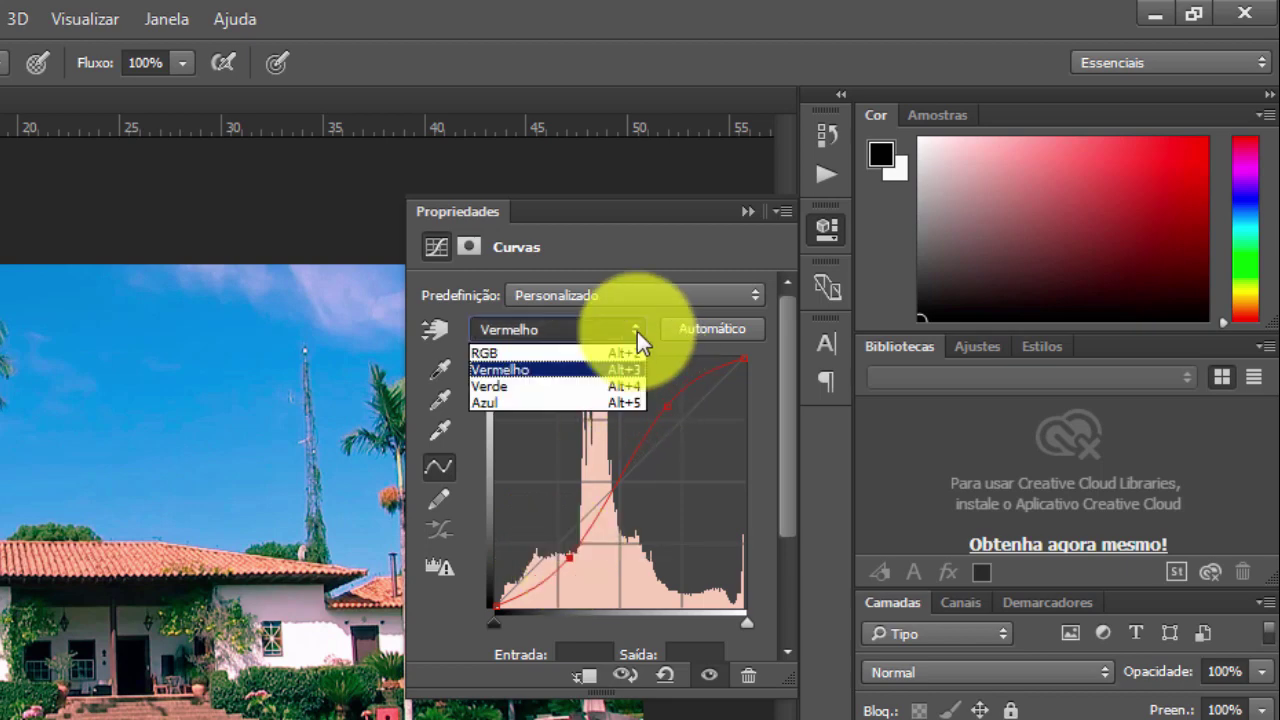
On the Verde channel, lower the highlight end, move the shadow end inward, and lift the midtones
left_click(565, 391)
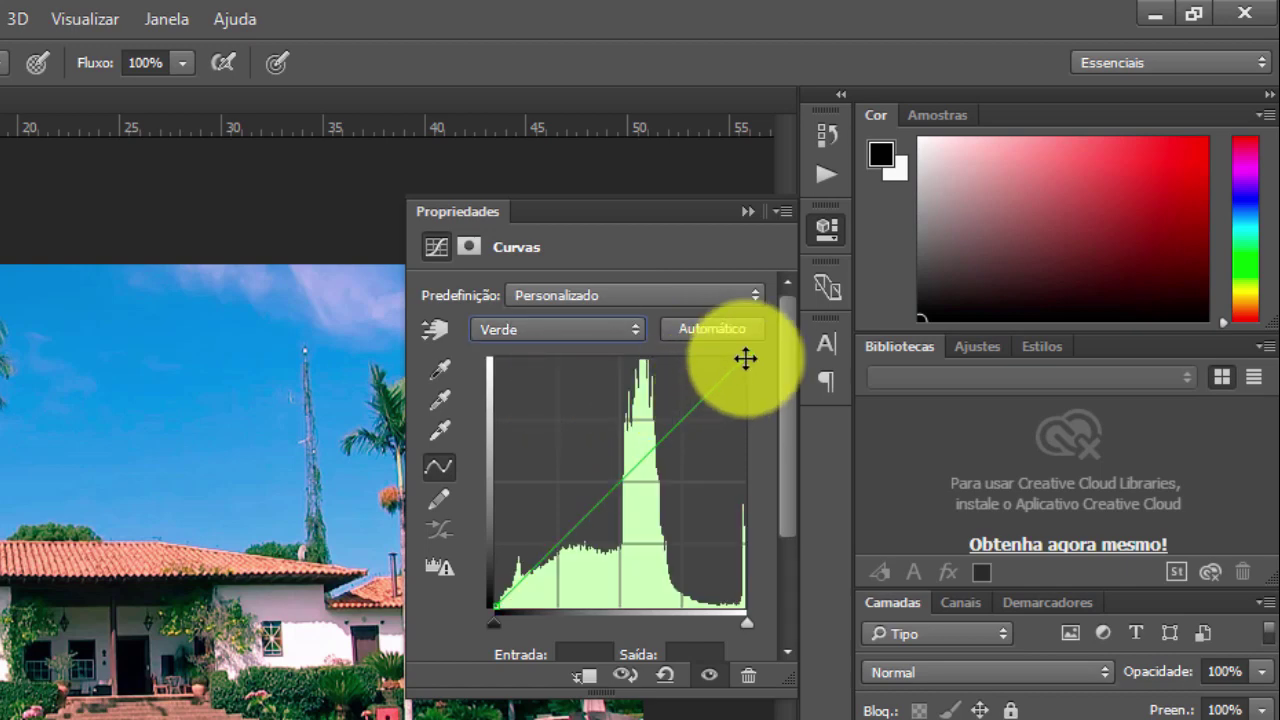
left_click_drag(746, 359, 745, 375)
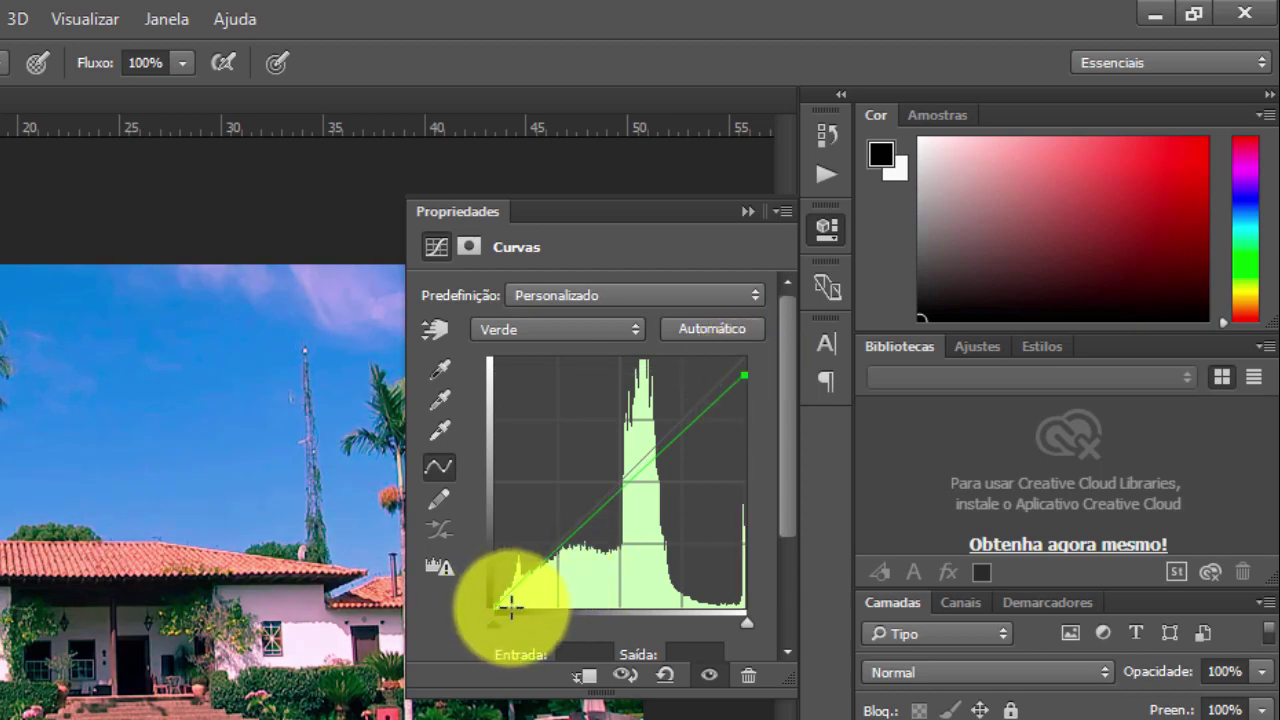
left_click_drag(495, 605, 507, 605)
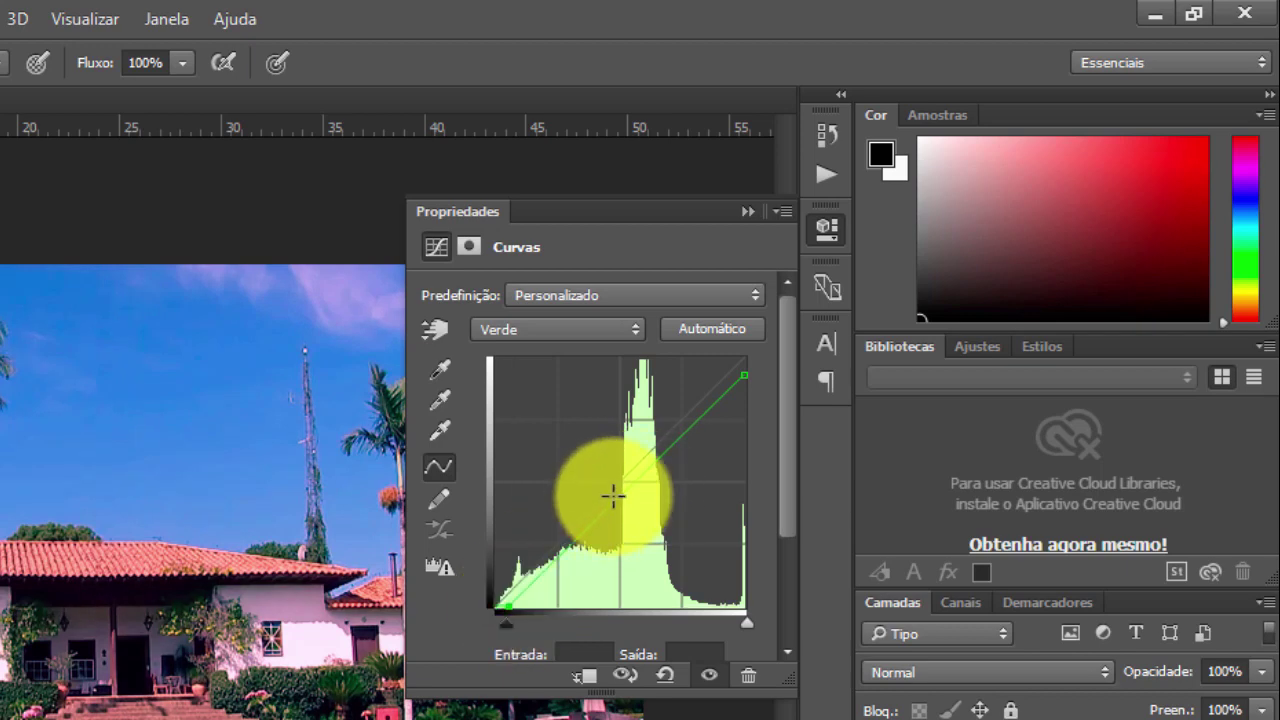
left_click_drag(627, 488, 612, 474)
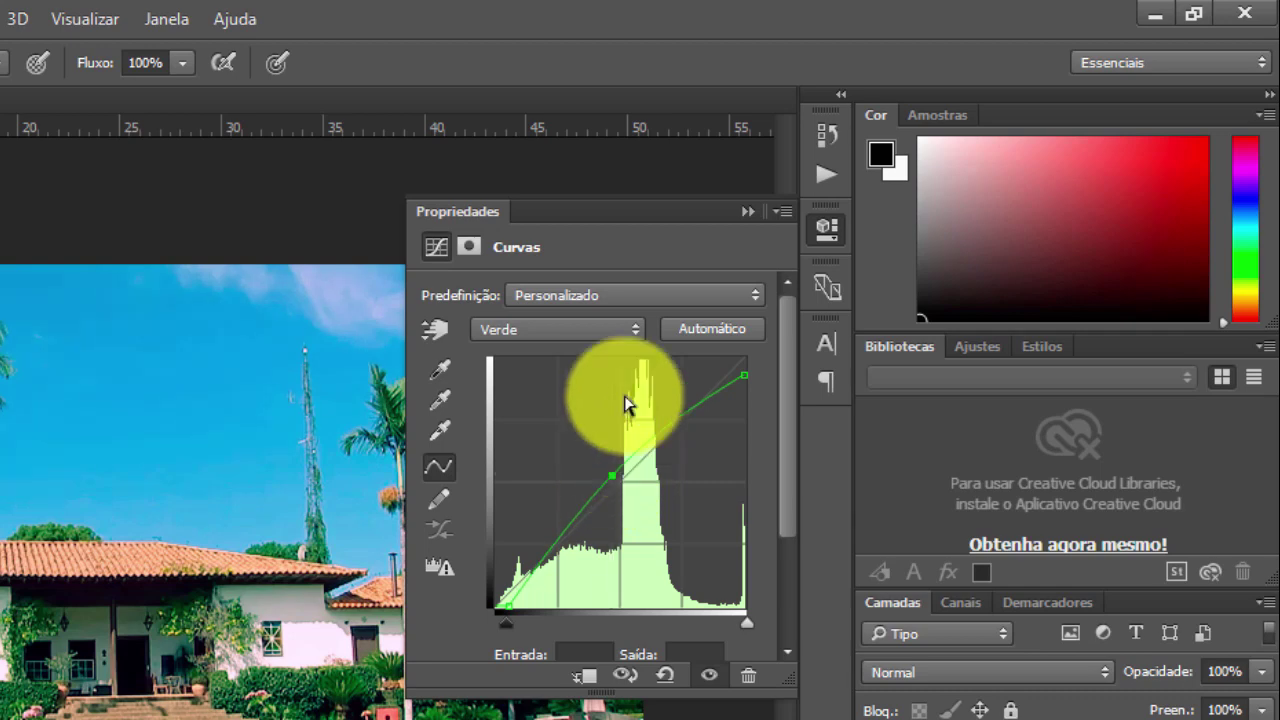
left_click(637, 335)
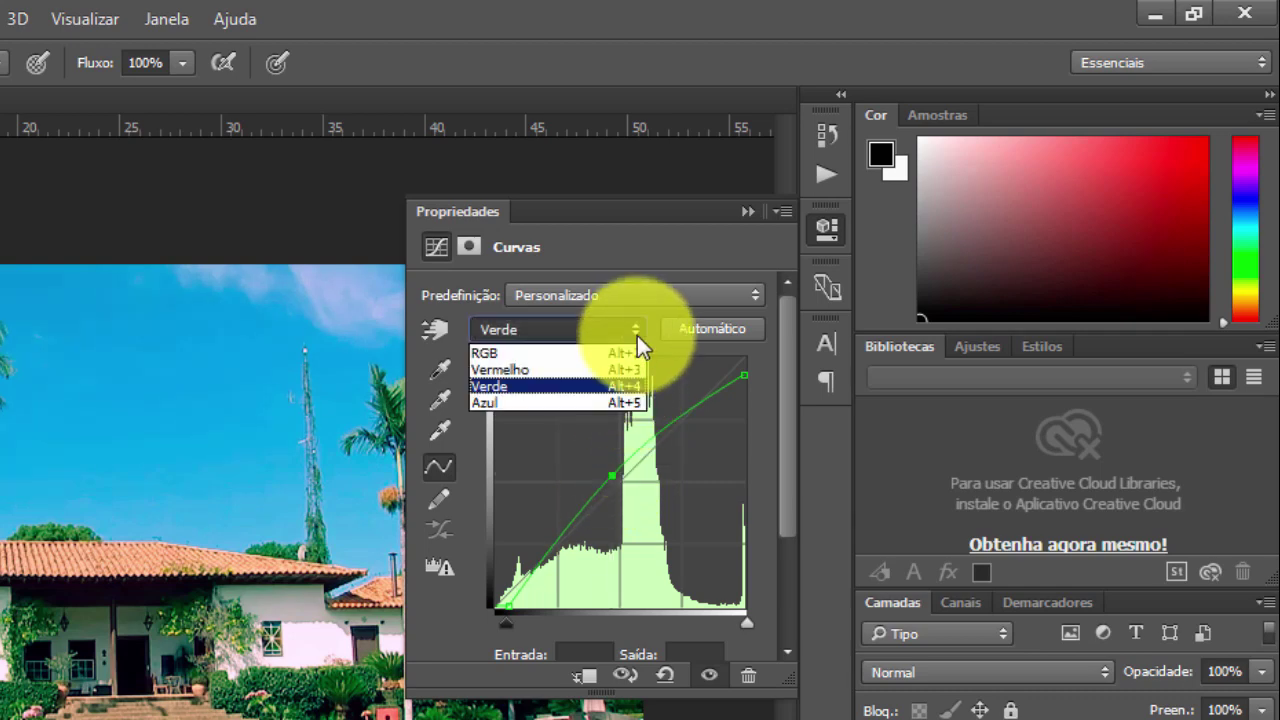
Reshape the Azul channel curve: highlights lowered, shadows raised, midtone points bent, then close Curves
left_click(575, 400)
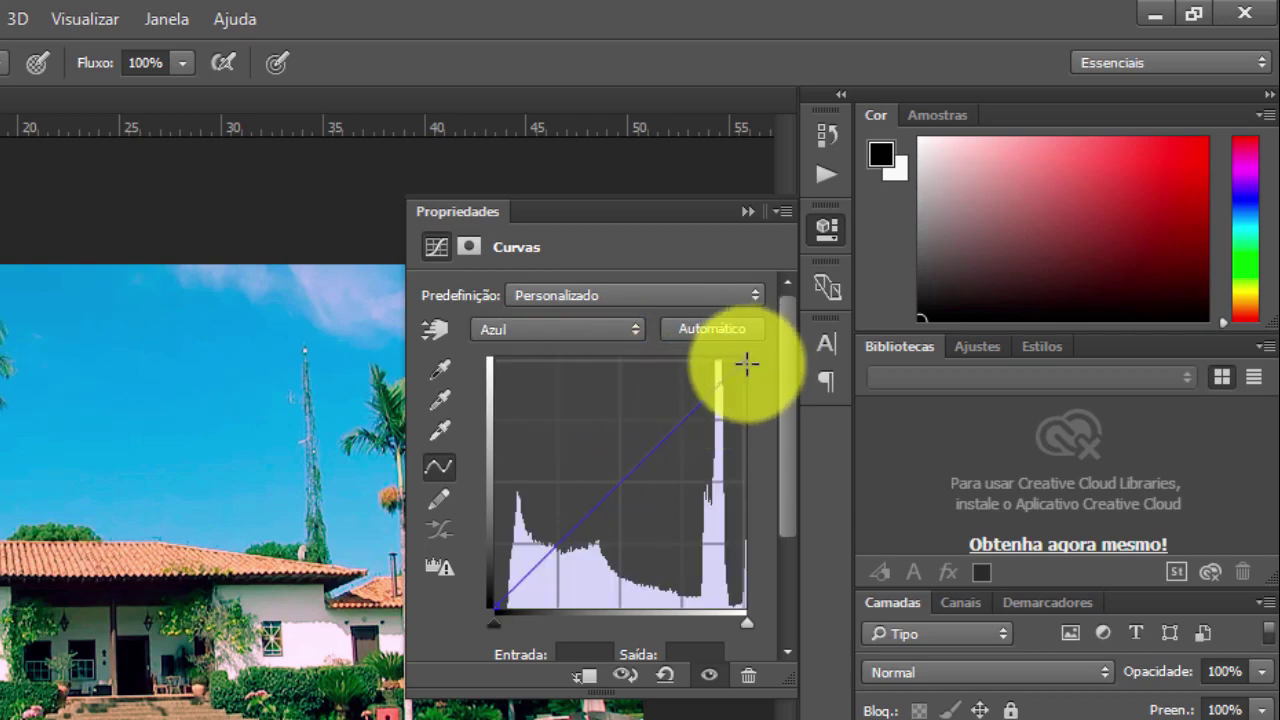
left_click_drag(747, 357, 746, 378)
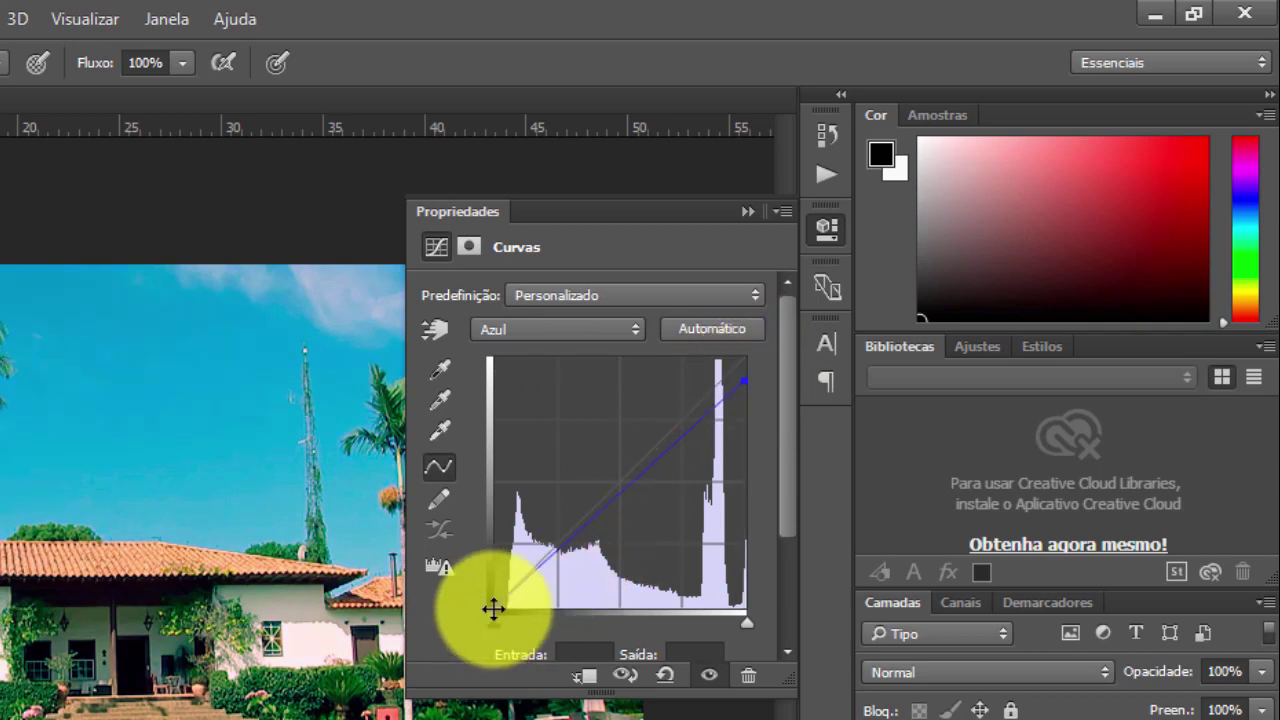
left_click_drag(491, 607, 495, 570)
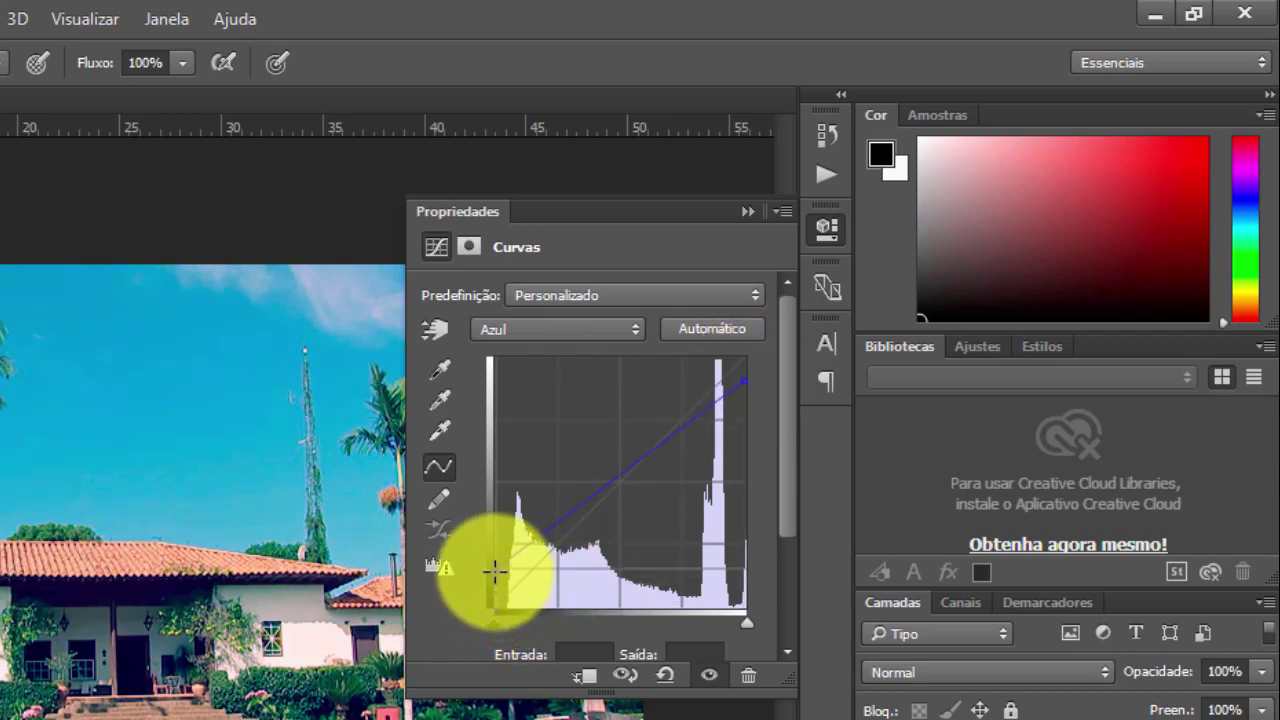
left_click_drag(745, 380, 745, 383)
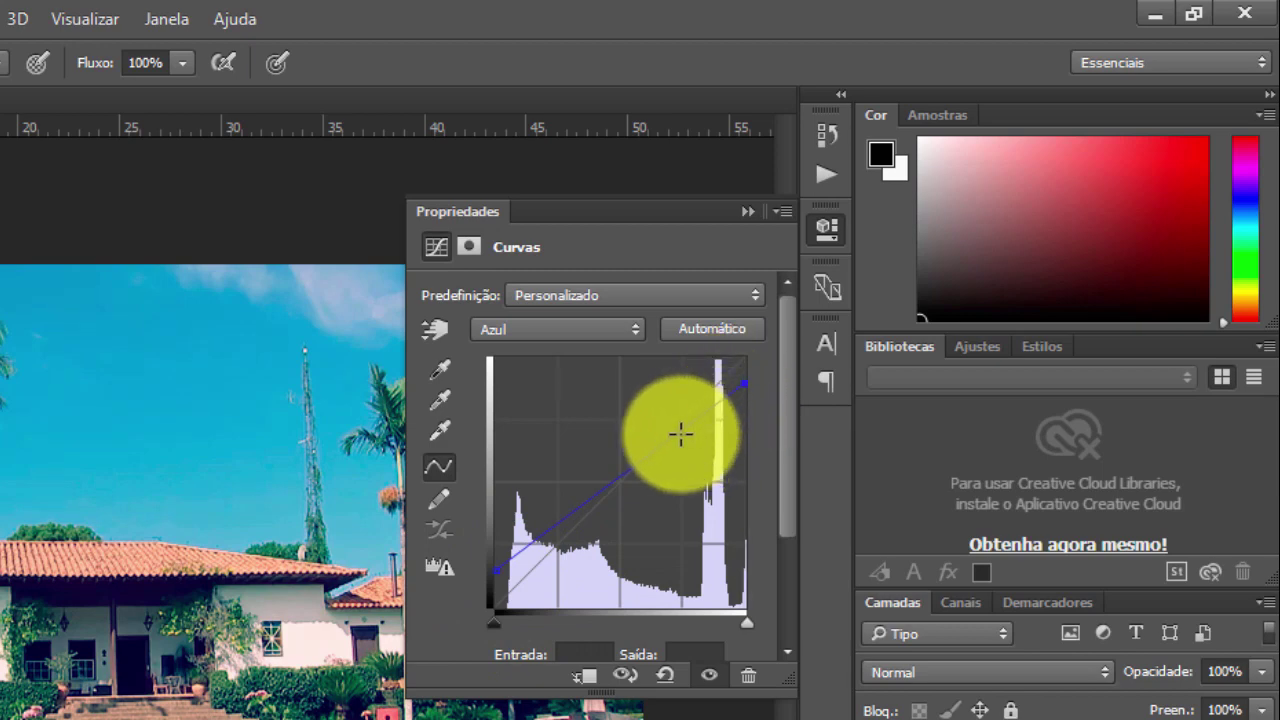
left_click_drag(680, 432, 682, 448)
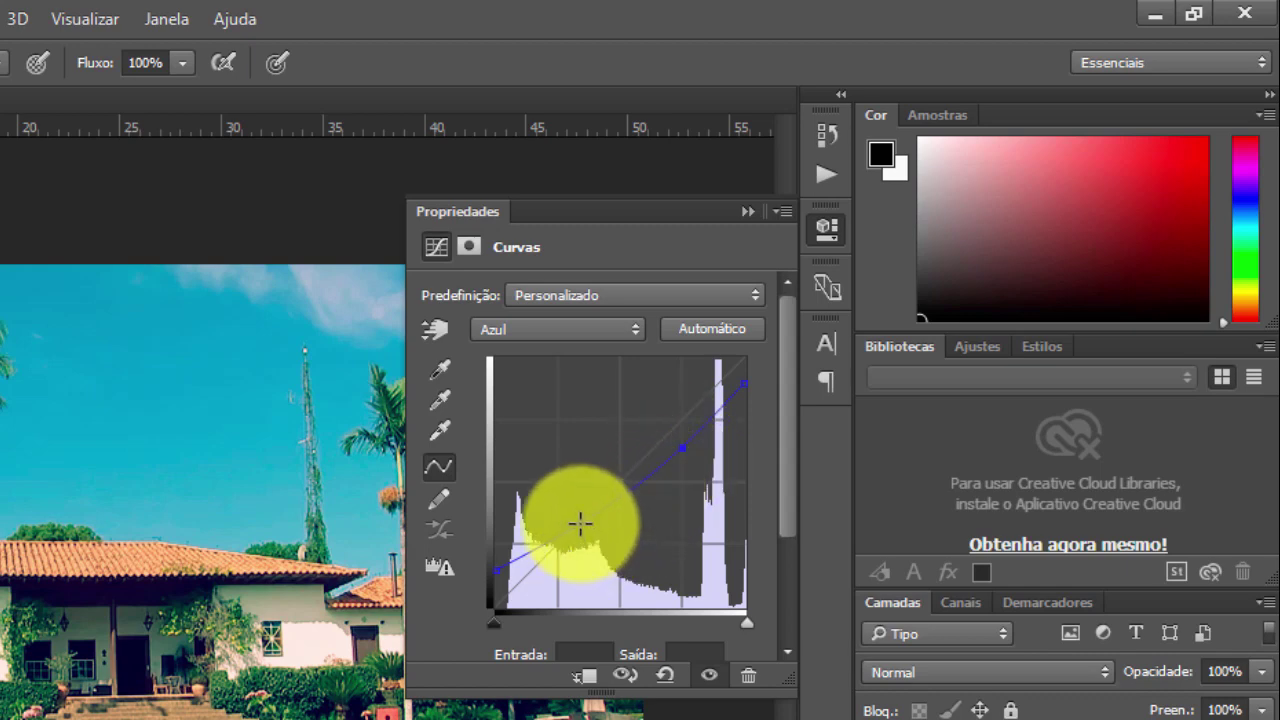
left_click_drag(580, 523, 553, 495)
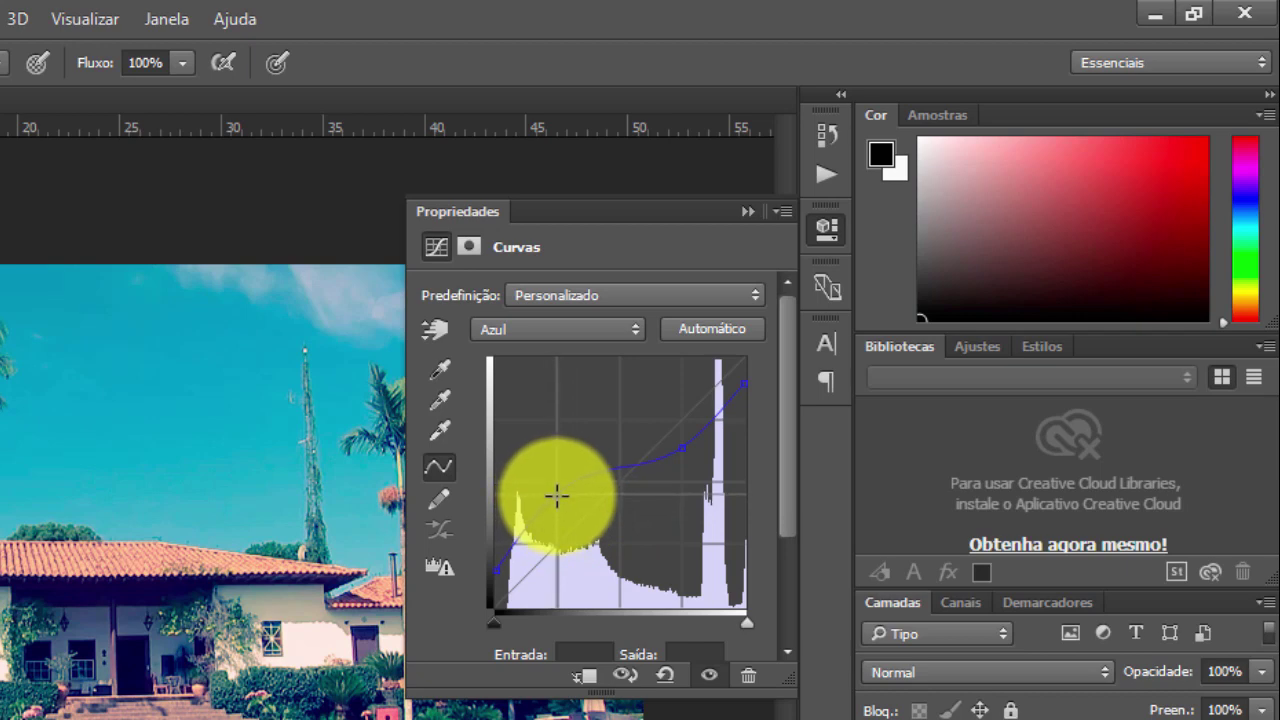
left_click_drag(553, 495, 557, 497)
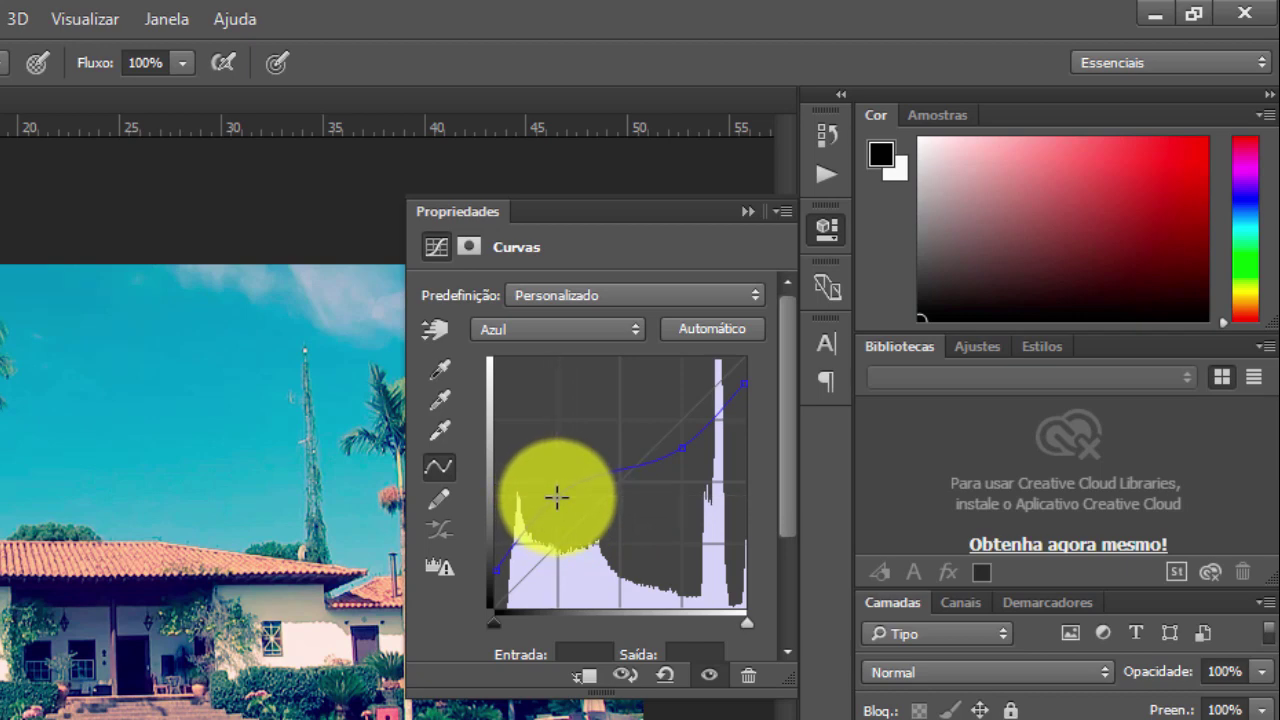
left_click(748, 210)
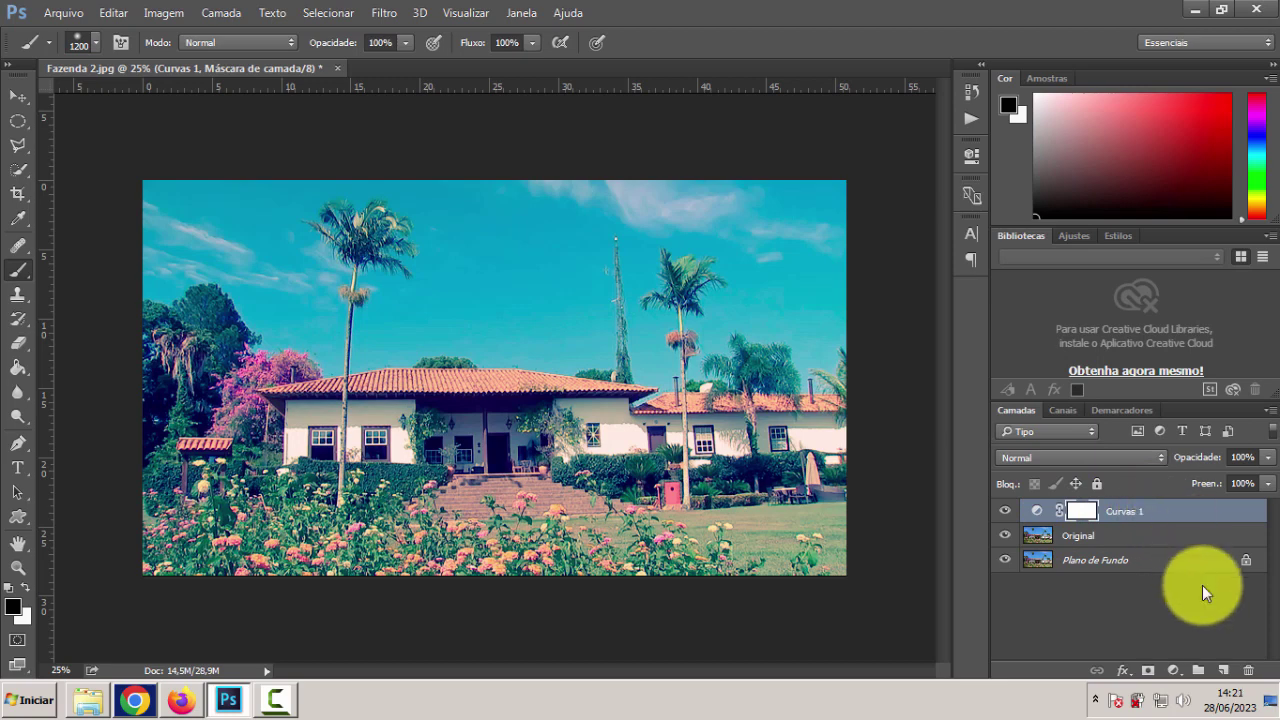
Add a new layer and fill it with magenta ff00ff as the foreground colour
left_click(1222, 671)
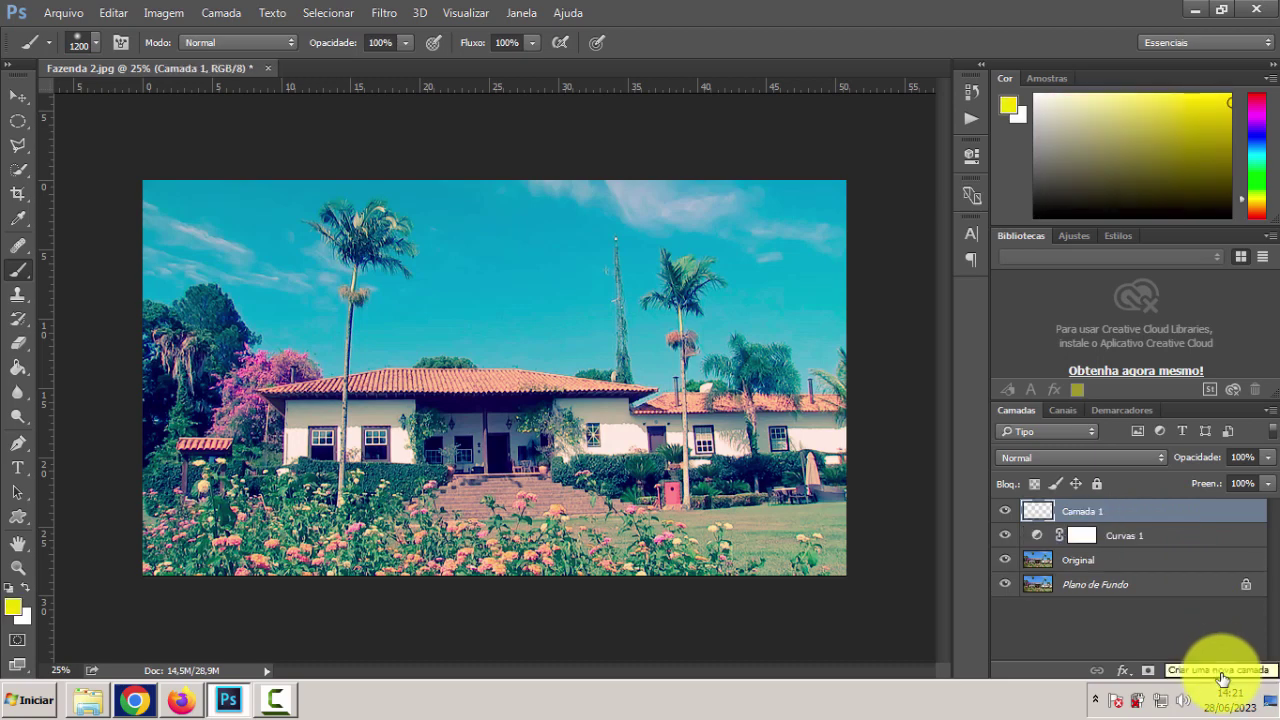
left_click(1009, 106)
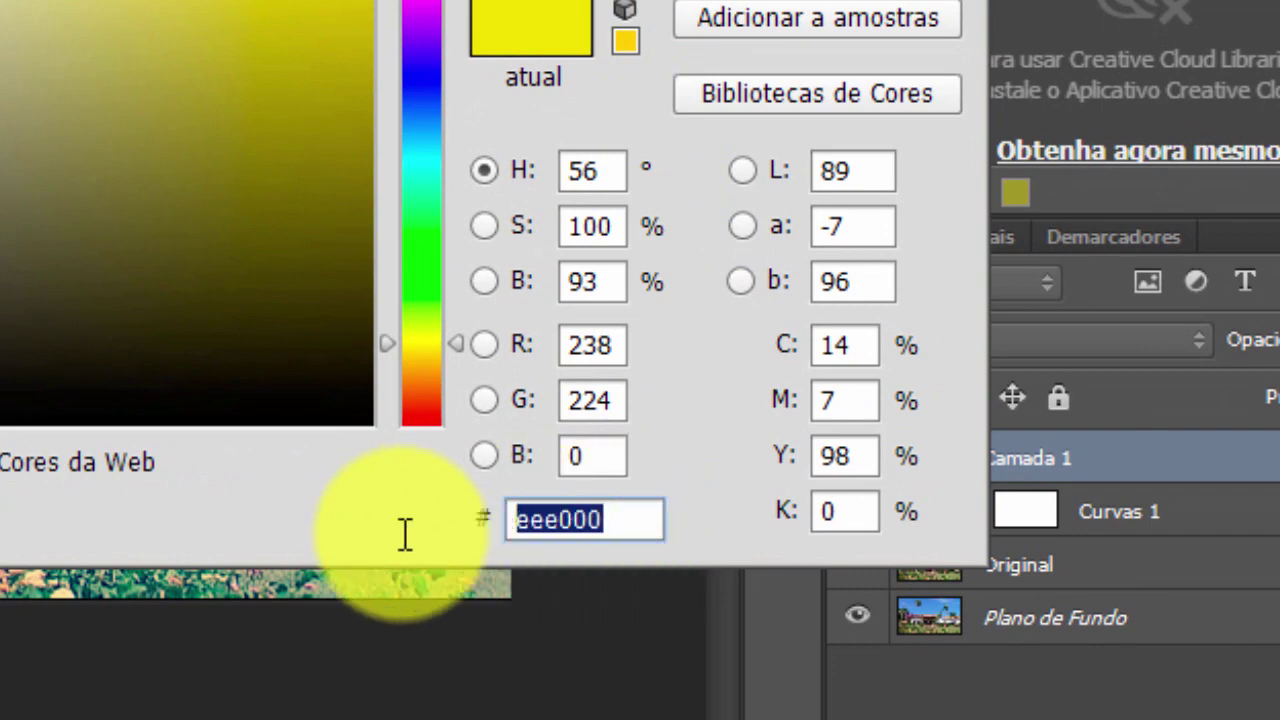
type("ff0")
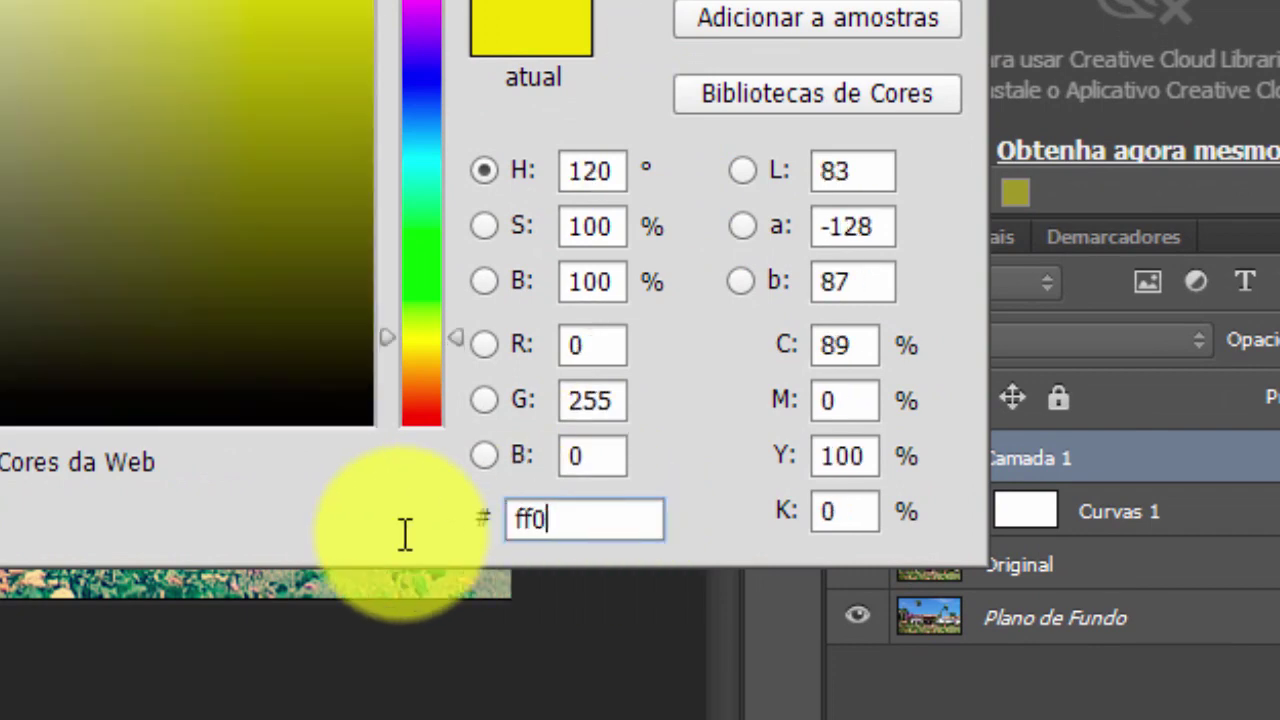
type("0ff")
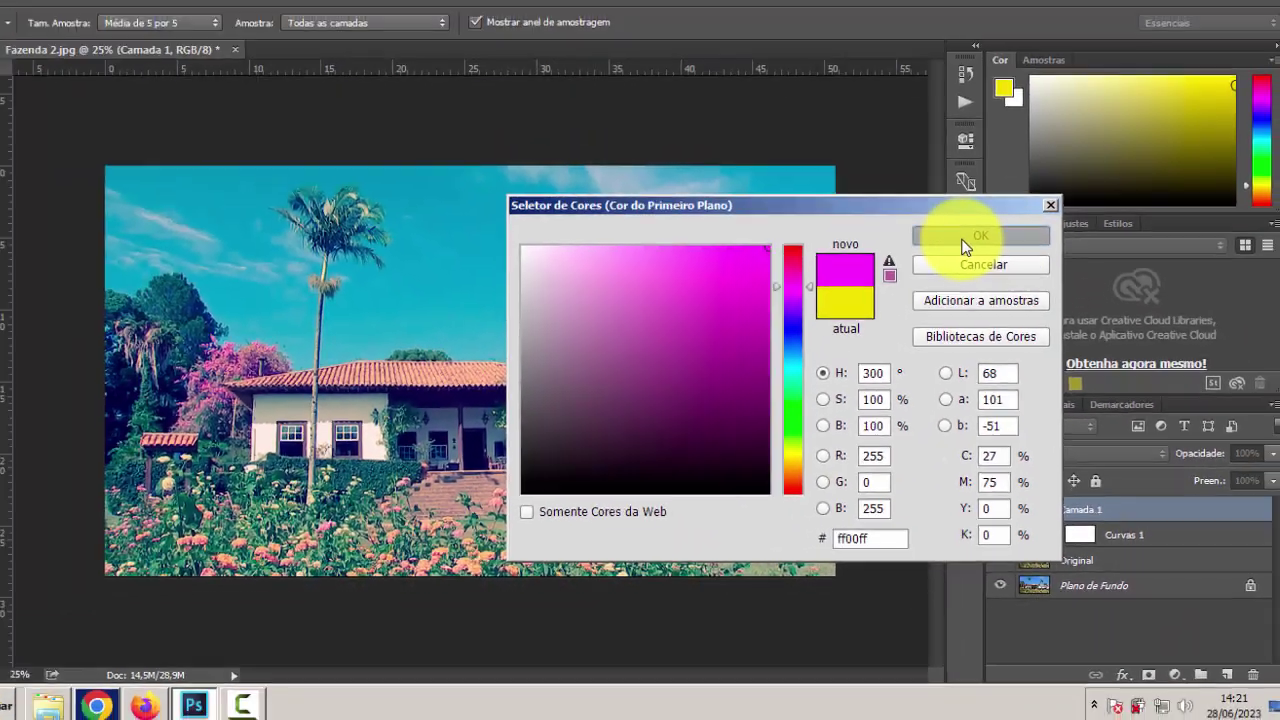
left_click(968, 251)
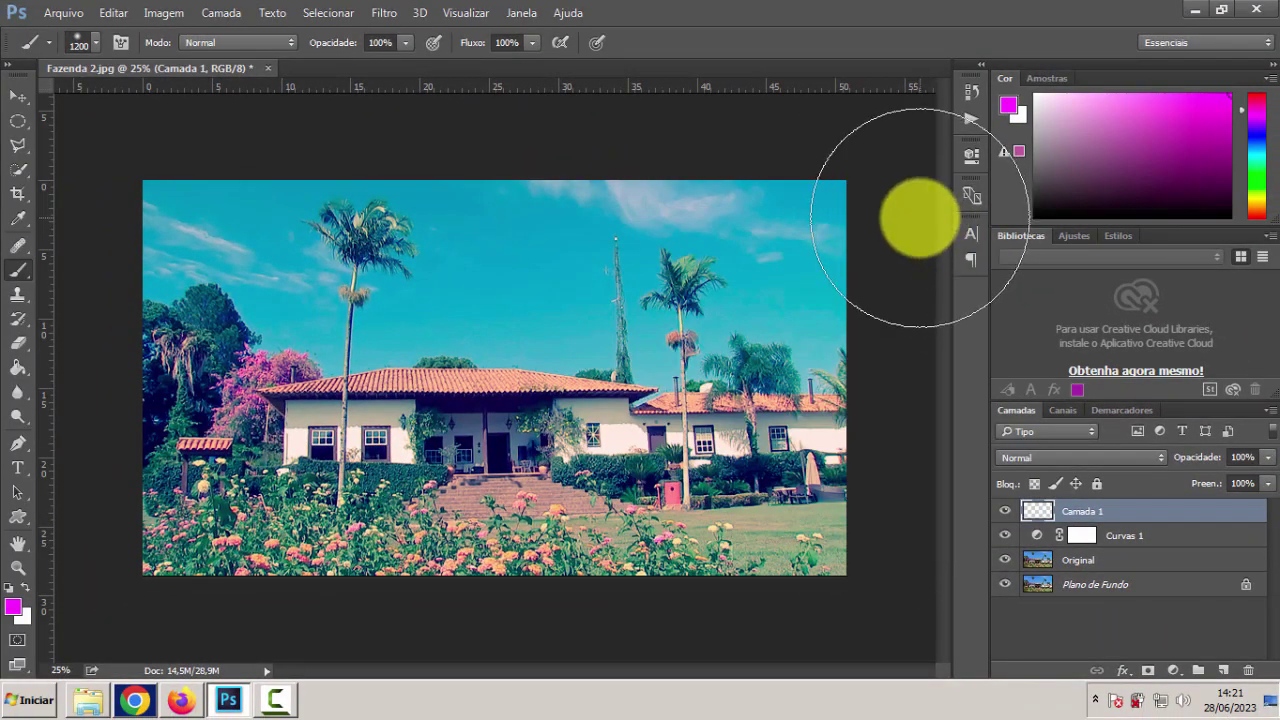
key("alt+BackSpace")
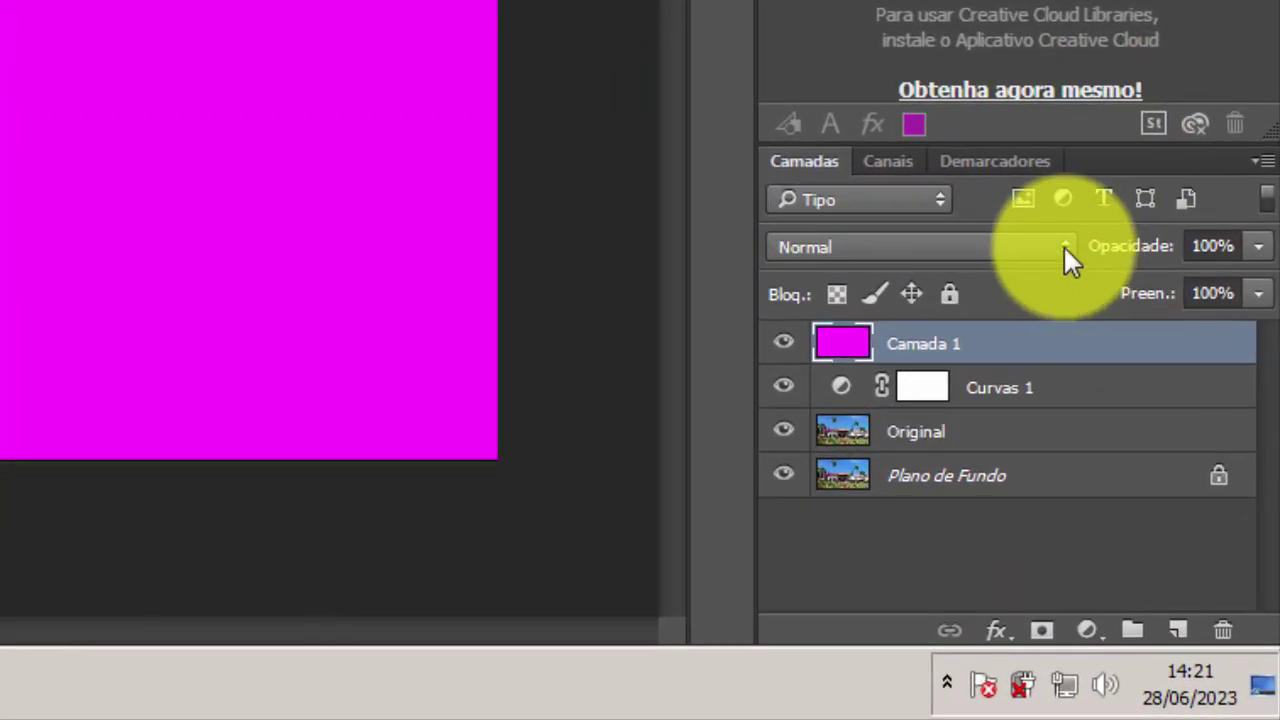
left_click(1160, 458)
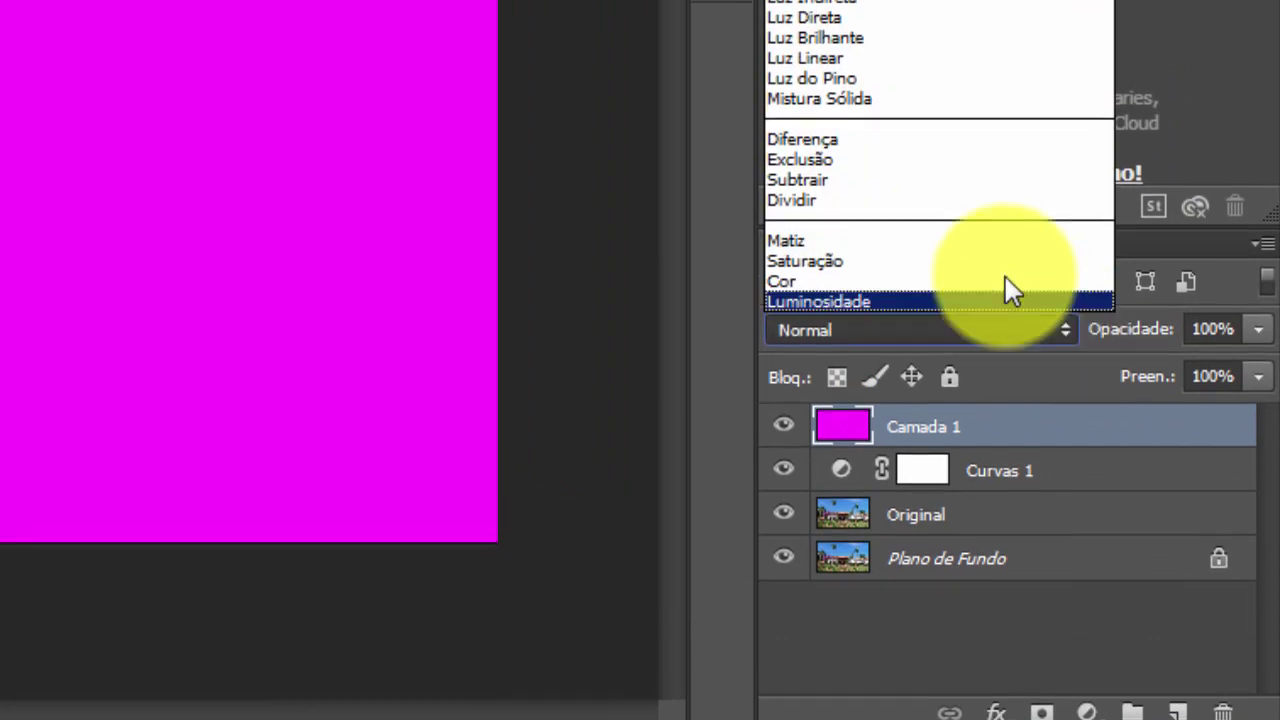
Set the magenta layer to Luz Indireta at 20% opacity and stamp visible layers into Camada 2
left_click(874, 177)
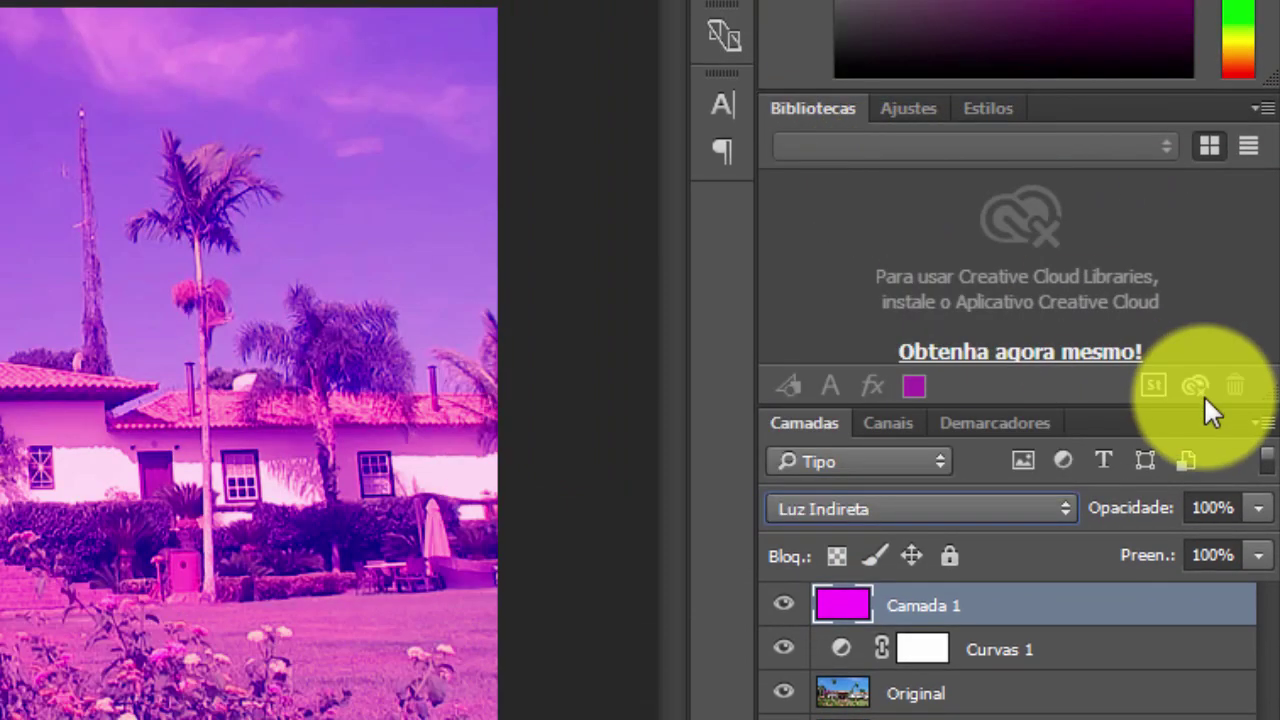
left_click(1258, 510)
mouse_move(1257, 557)
left_mouse_down()
mouse_move(1120, 597)
mouse_move(1120, 586)
left_mouse_up()
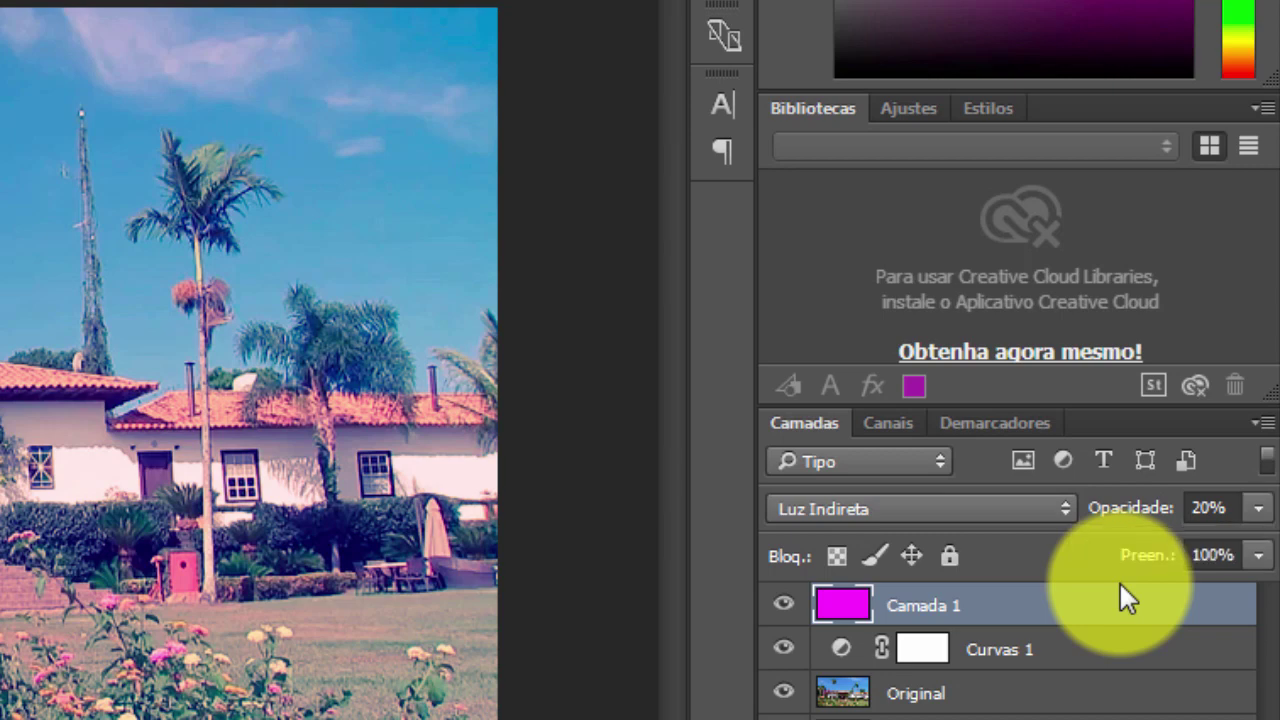
key("ctrl+shift+alt+e")
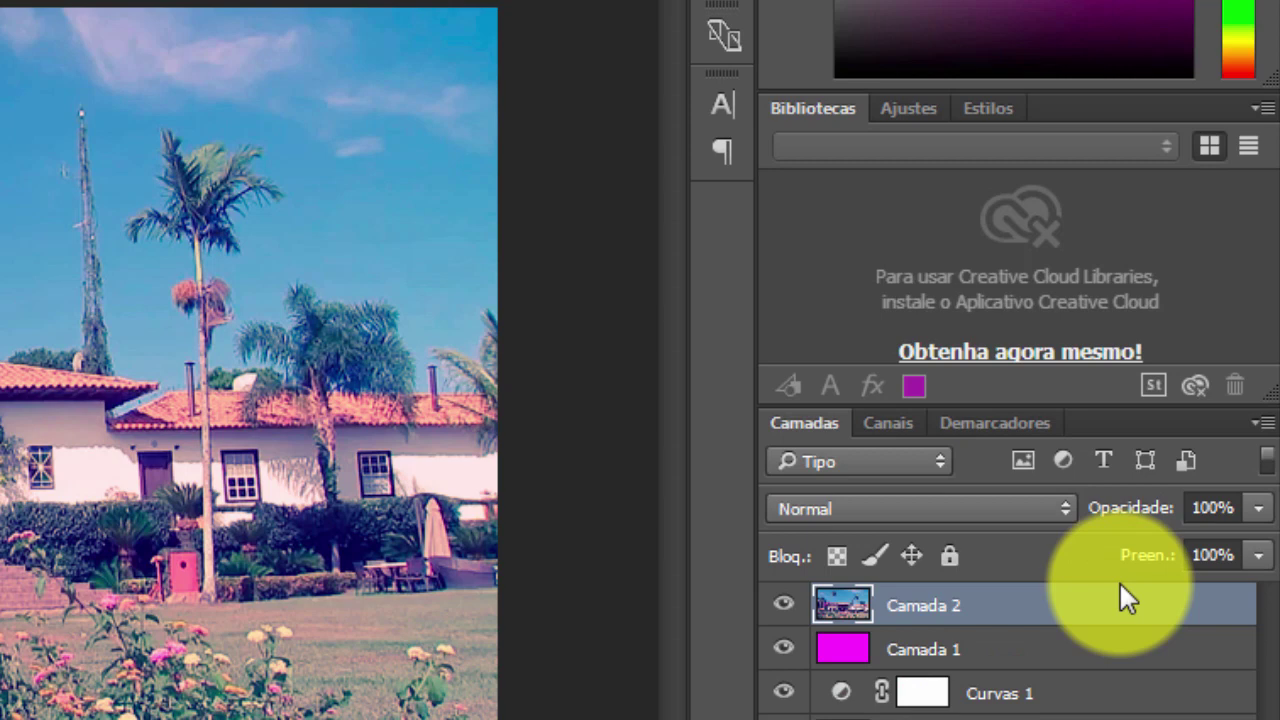
Duplicate Camada 2, apply a Desfoque Gaussiano with radius 5.0, and reset colours to black/white
key("ctrl+j")
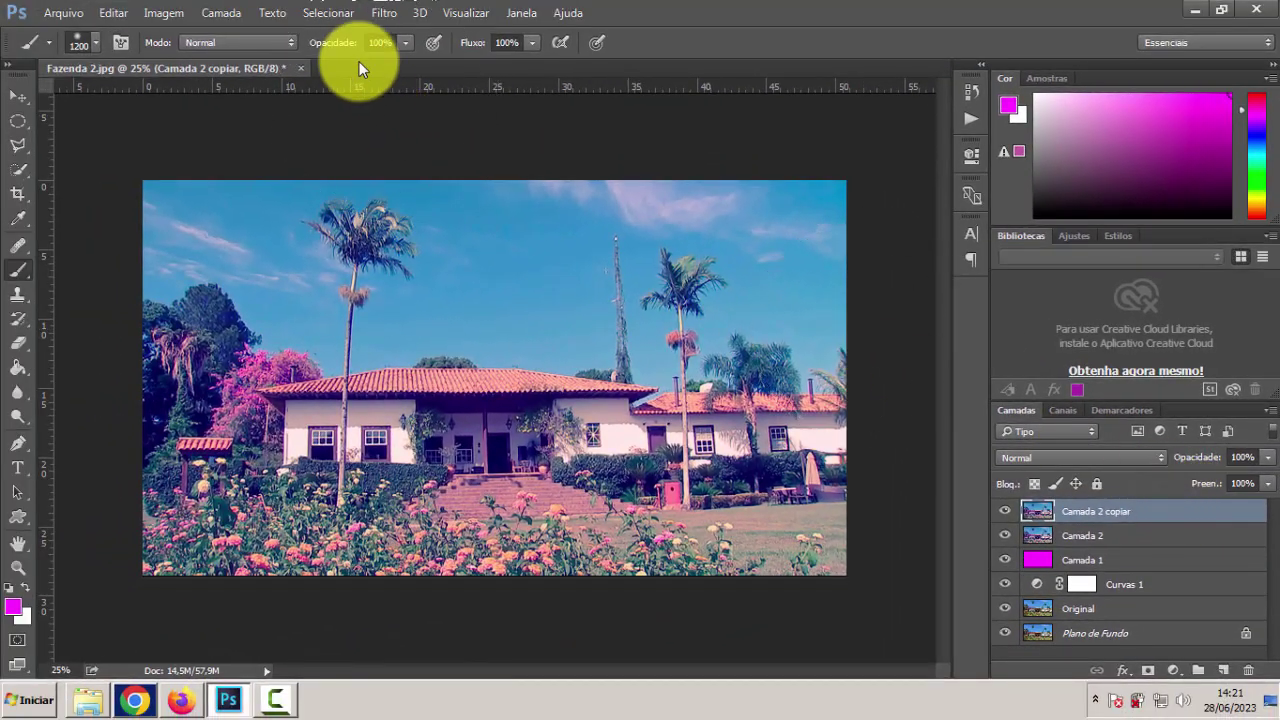
left_click(386, 18)
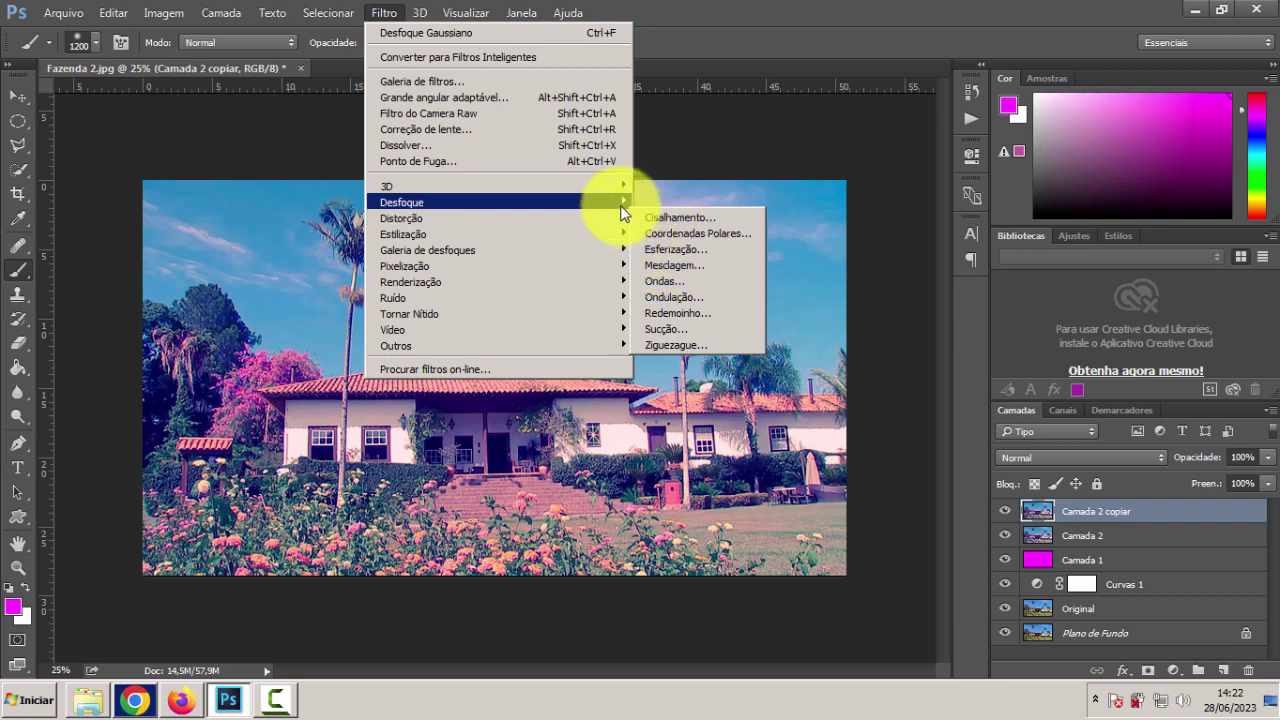
mouse_move(402, 202)
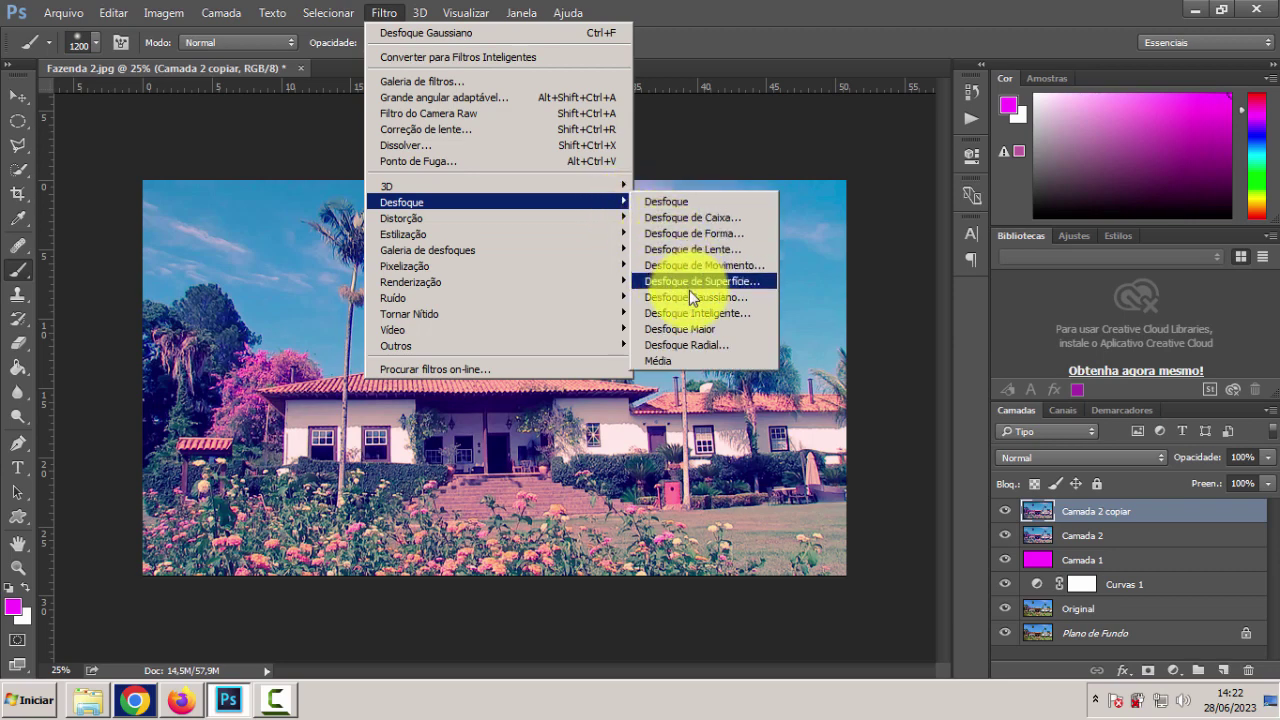
left_click(689, 292)
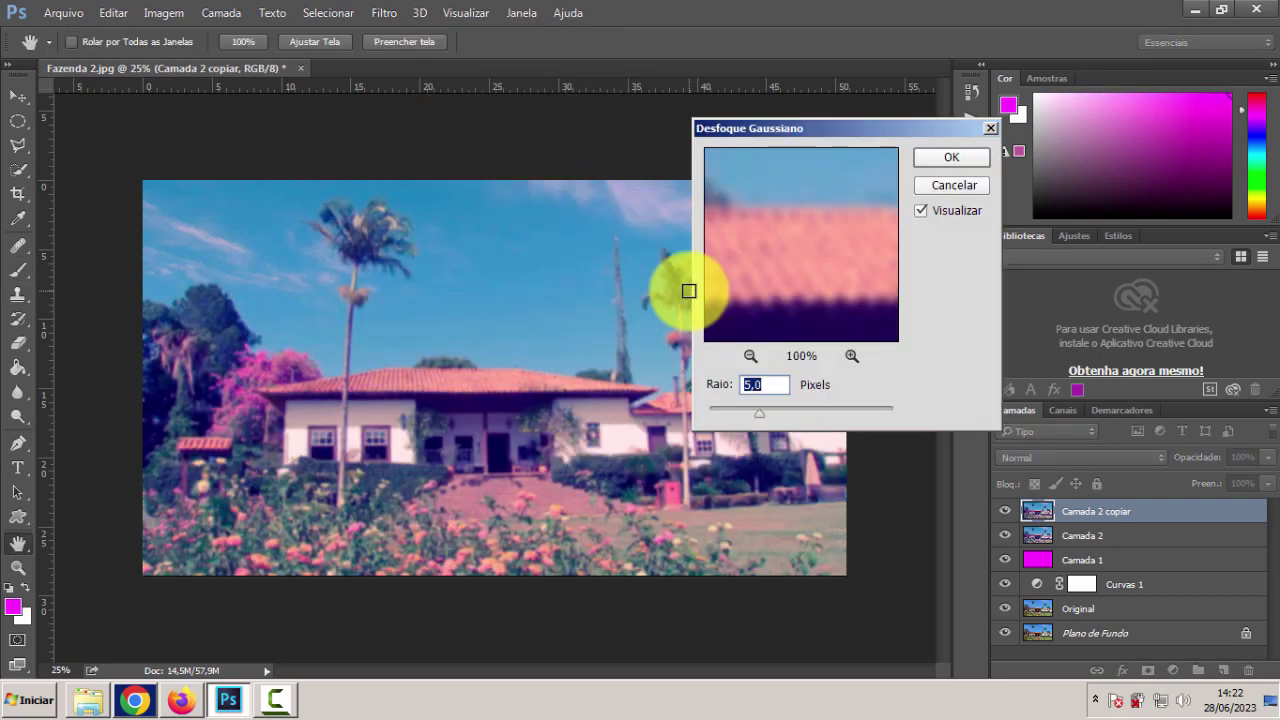
left_click(757, 390)
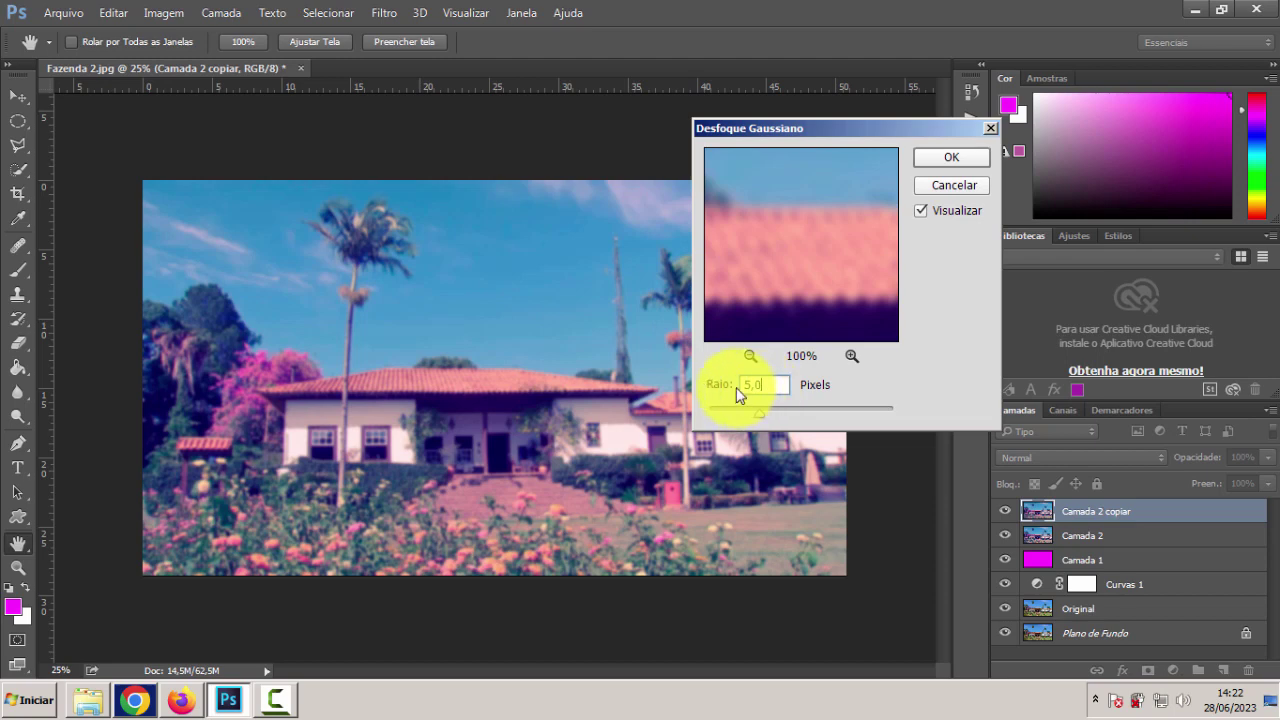
left_click(964, 158)
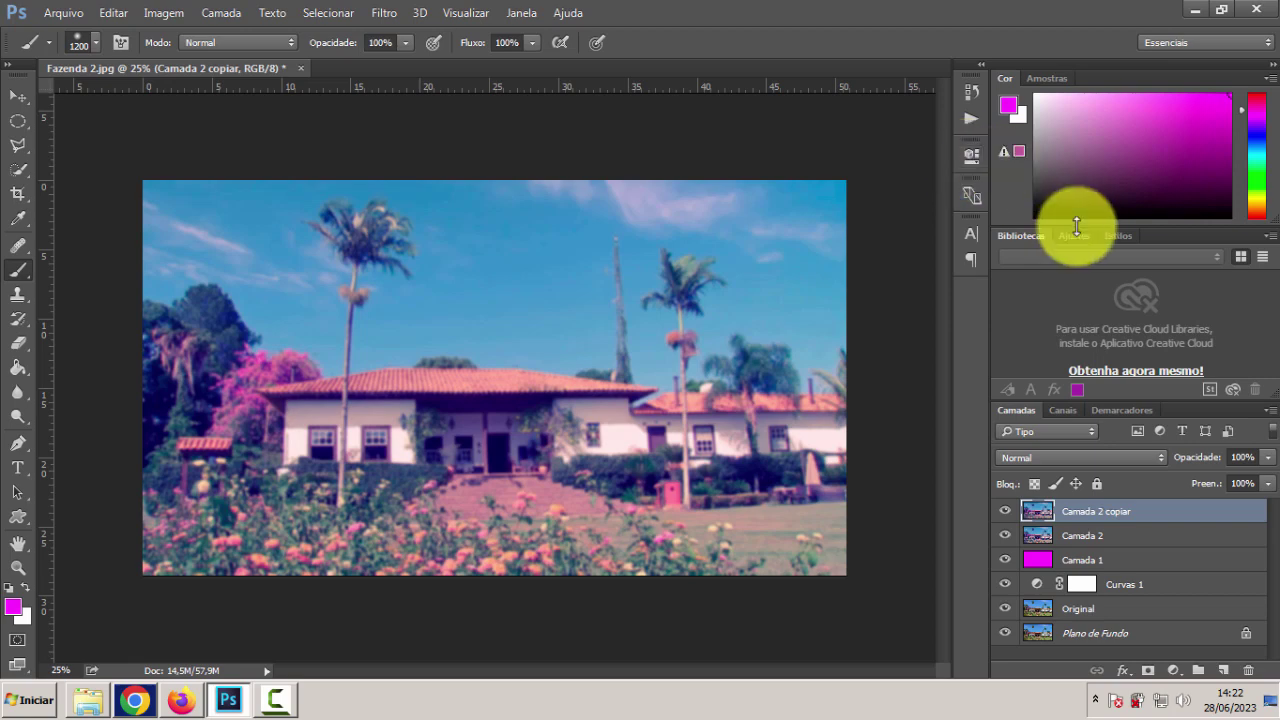
key("d")
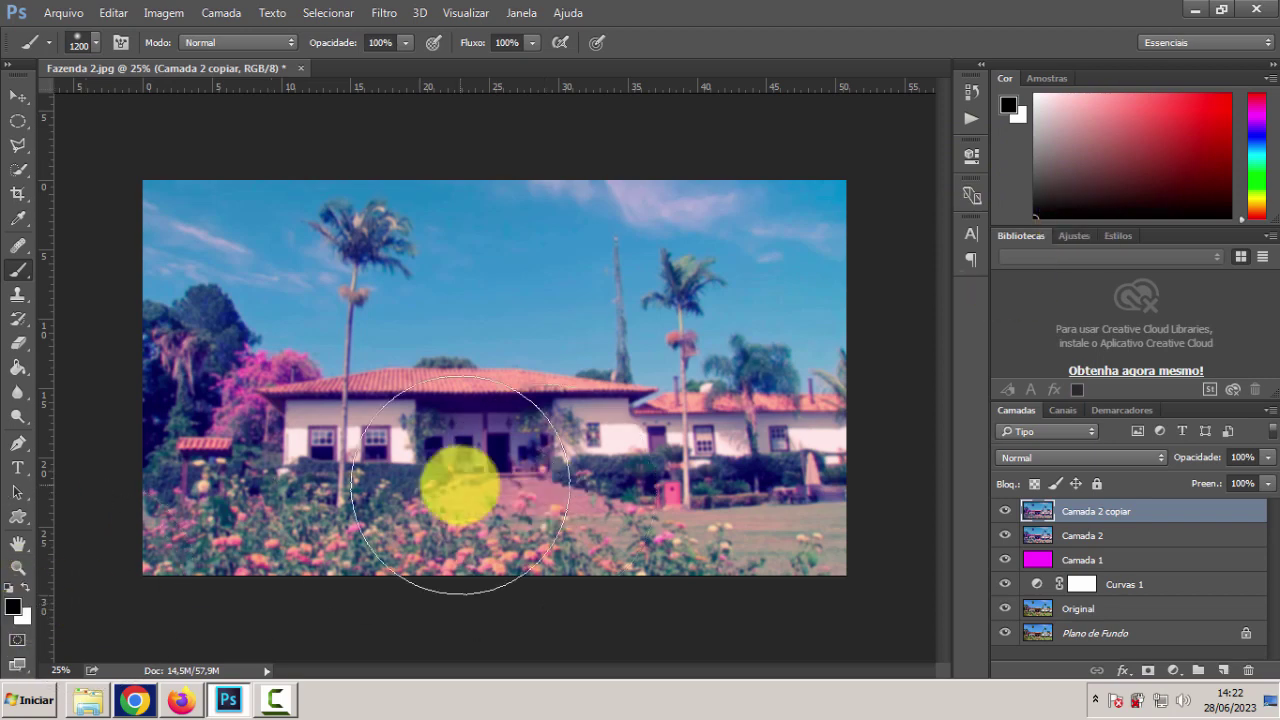
Add a white layer mask to Camada 2 copiar and set a large soft brush
left_click(1173, 672)
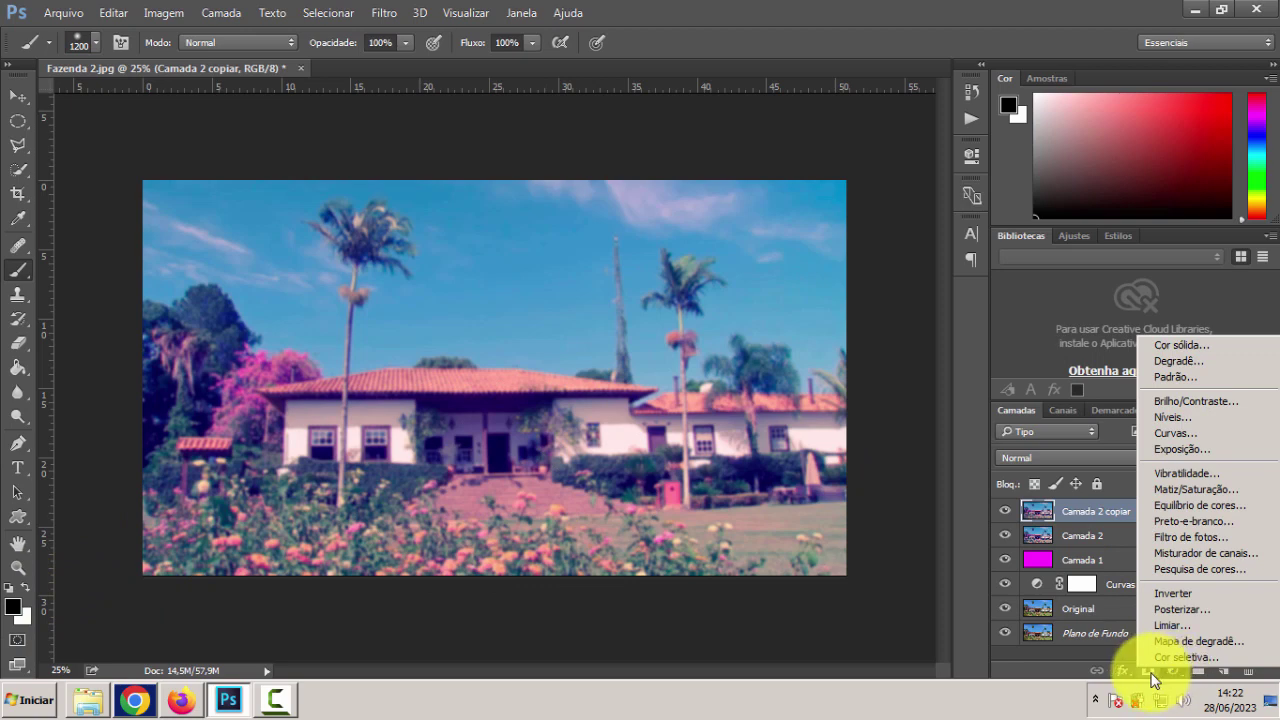
left_click(1152, 678)
left_click(1149, 671)
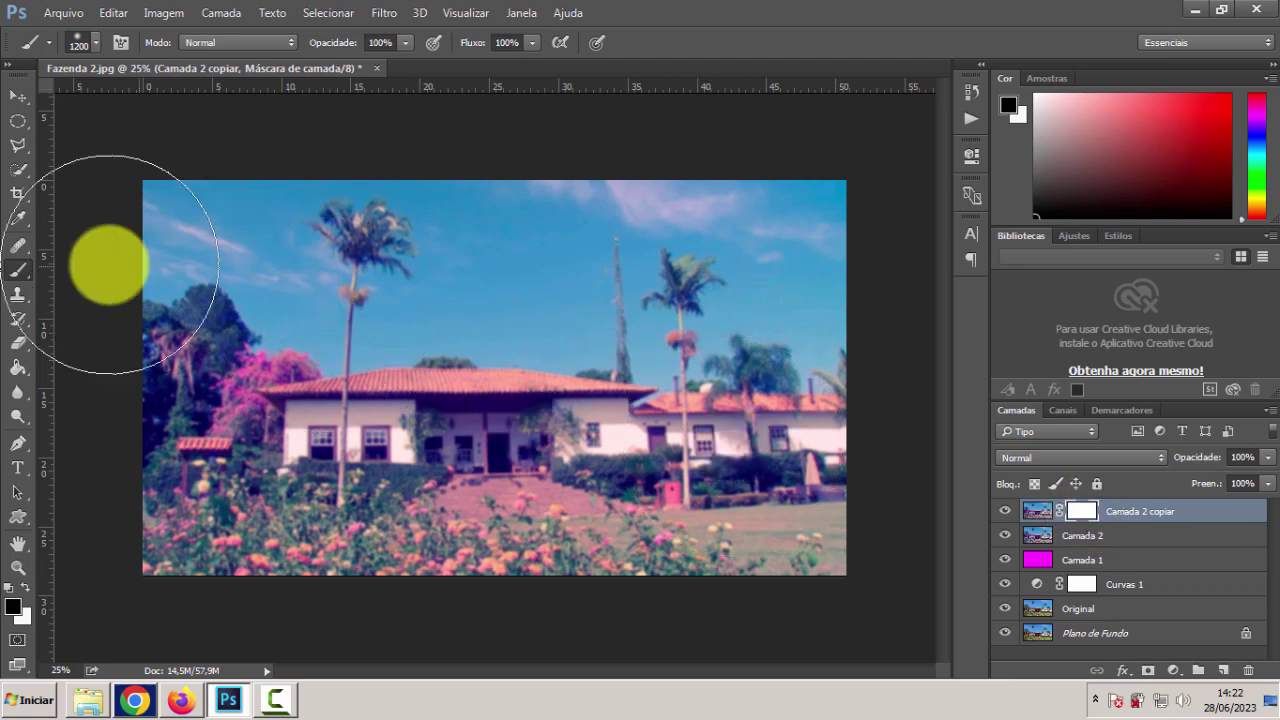
left_click(92, 41)
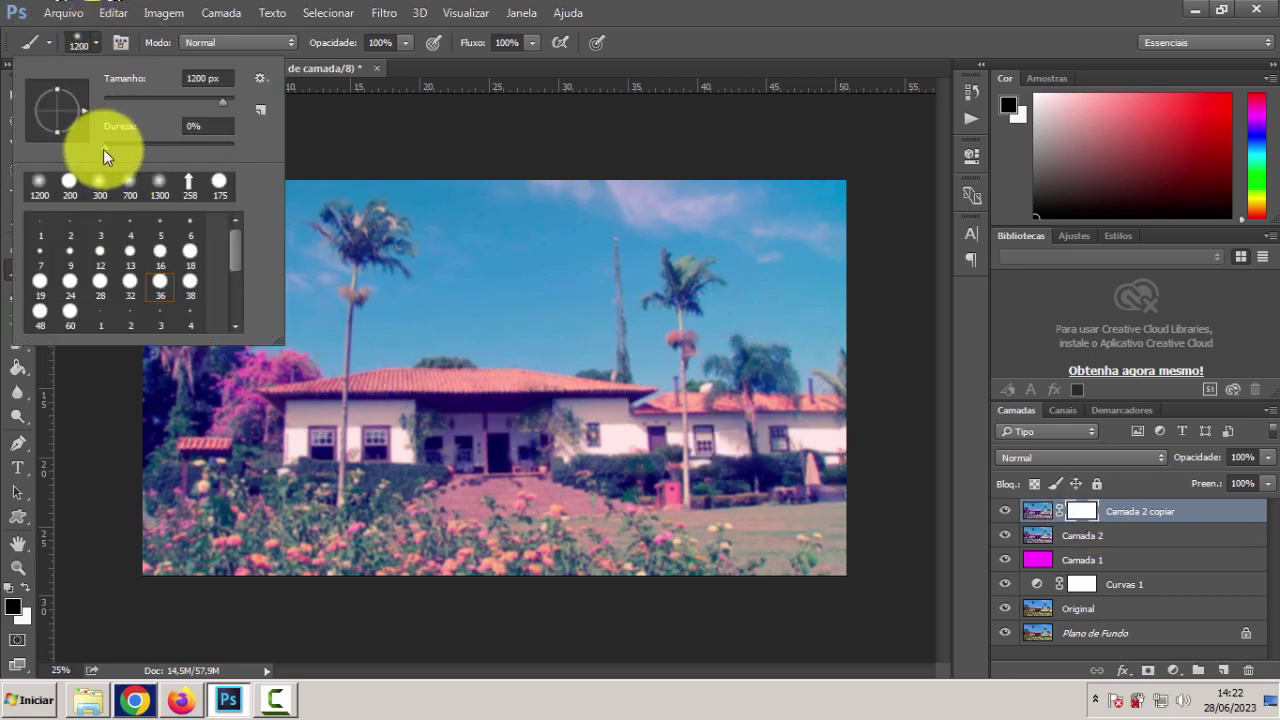
mouse_move(103, 149)
left_mouse_down()
mouse_move(121, 148)
mouse_move(88, 144)
left_mouse_up()
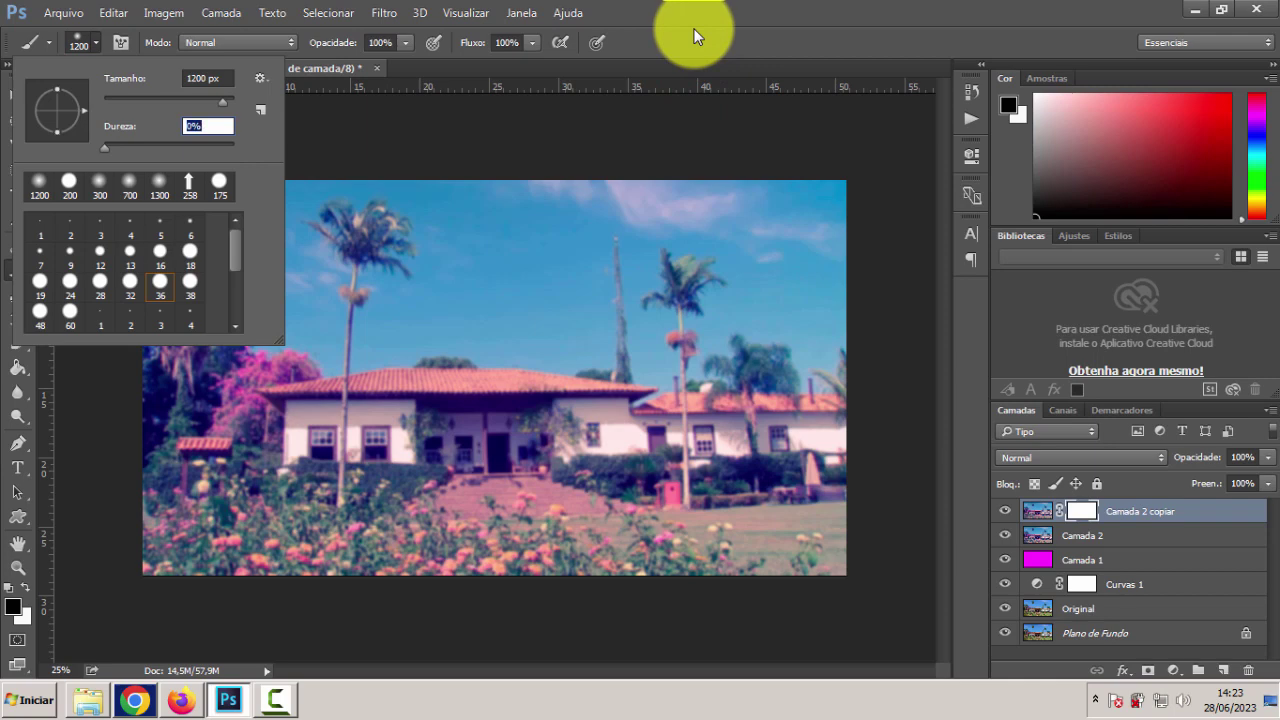
left_click(702, 37)
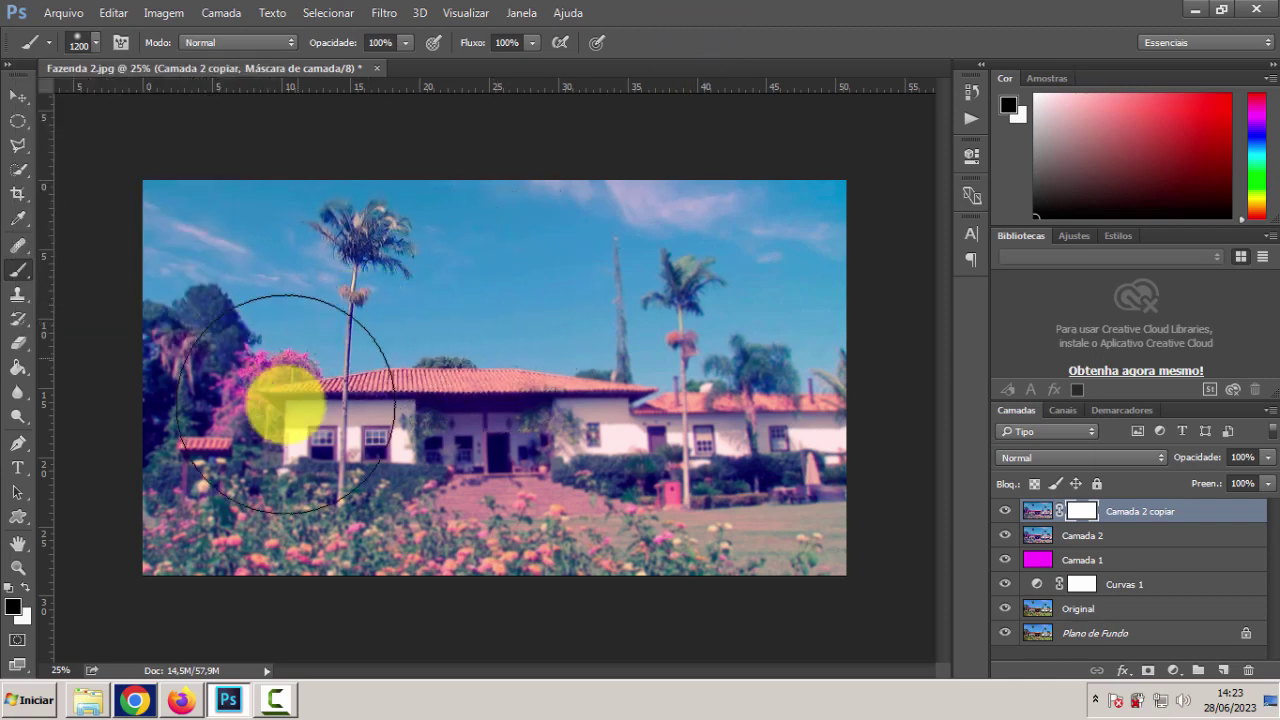
Paint black over the house in the mask and add a new empty layer Camada 3
mouse_move(285, 403)
left_mouse_down()
mouse_move(357, 434)
mouse_move(610, 440)
mouse_move(563, 306)
left_mouse_up()
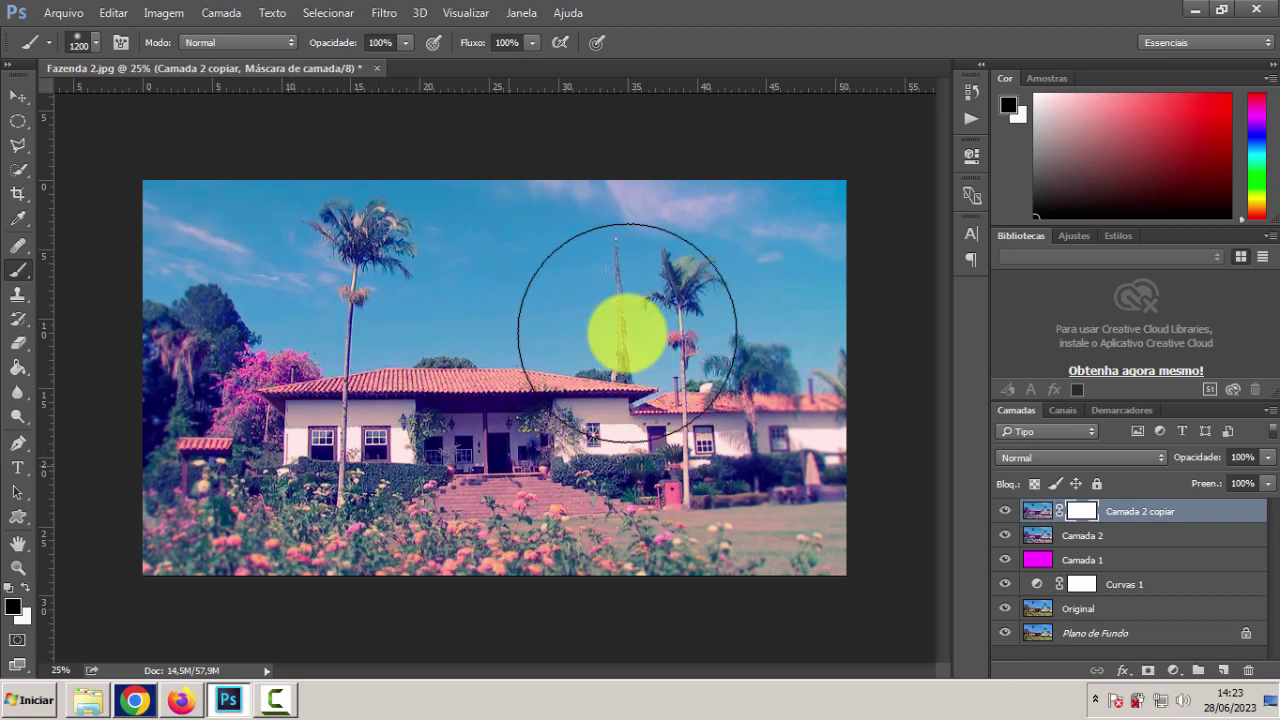
mouse_move(627, 331)
left_mouse_down()
mouse_move(337, 371)
mouse_move(614, 371)
mouse_move(417, 391)
mouse_move(571, 409)
left_mouse_up()
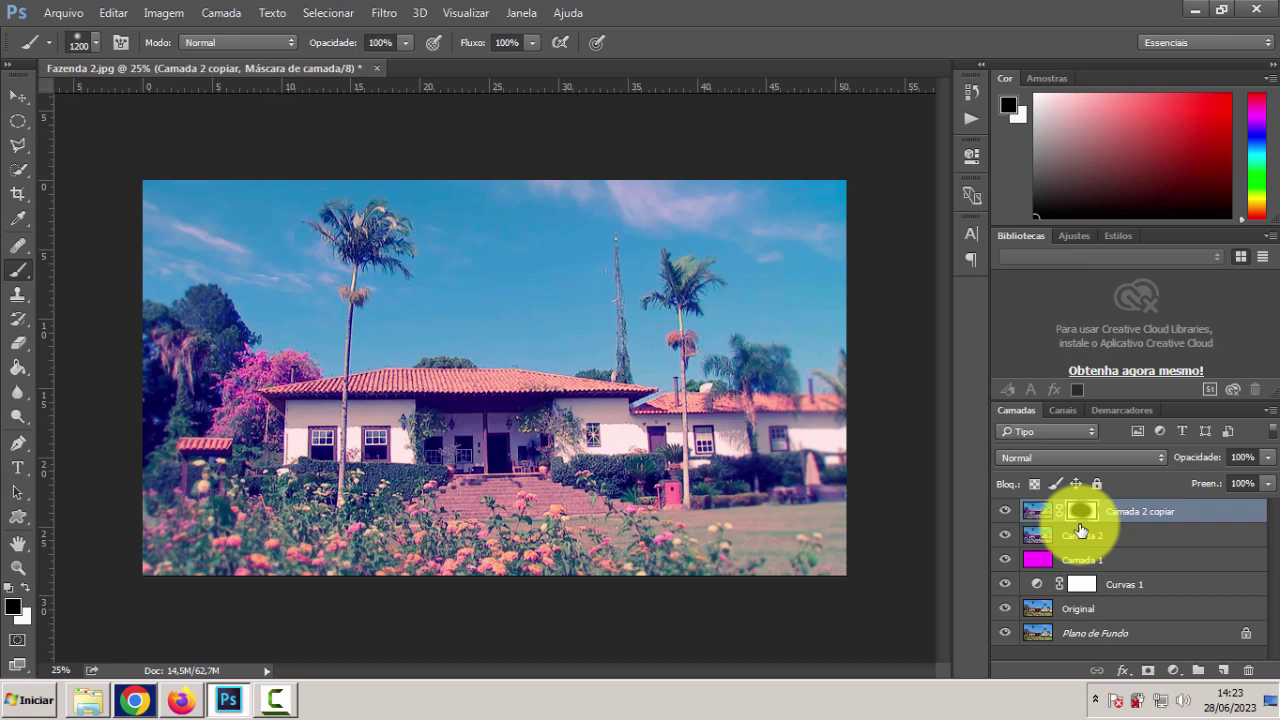
left_click(1224, 670)
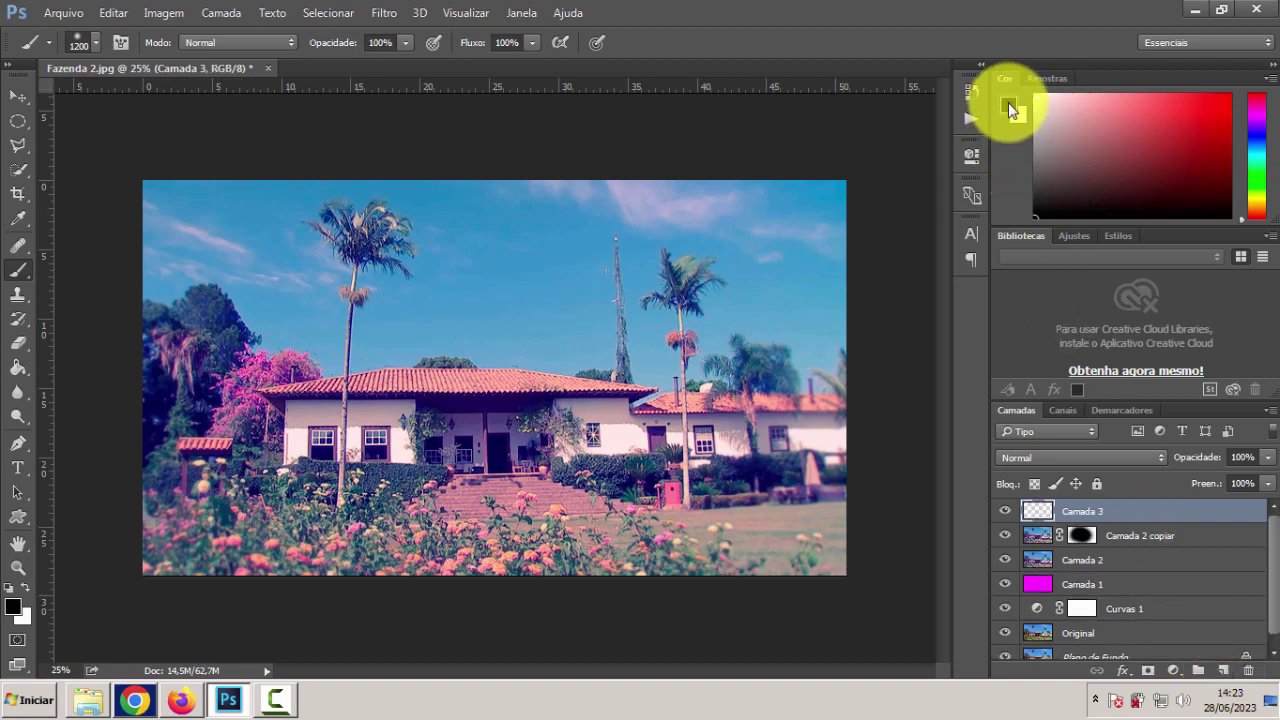
Set the foreground colour to ff0000 and paint soft red blobs on the left and lower right
left_click(1008, 102)
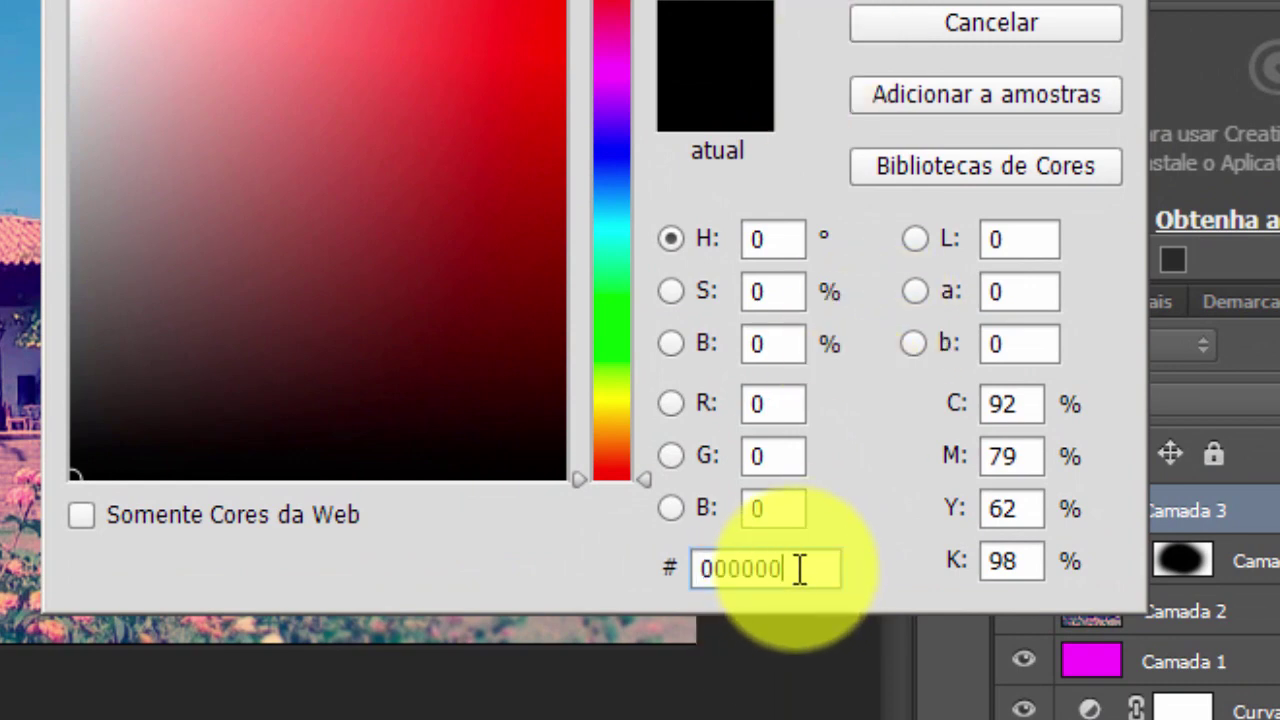
type("ff")
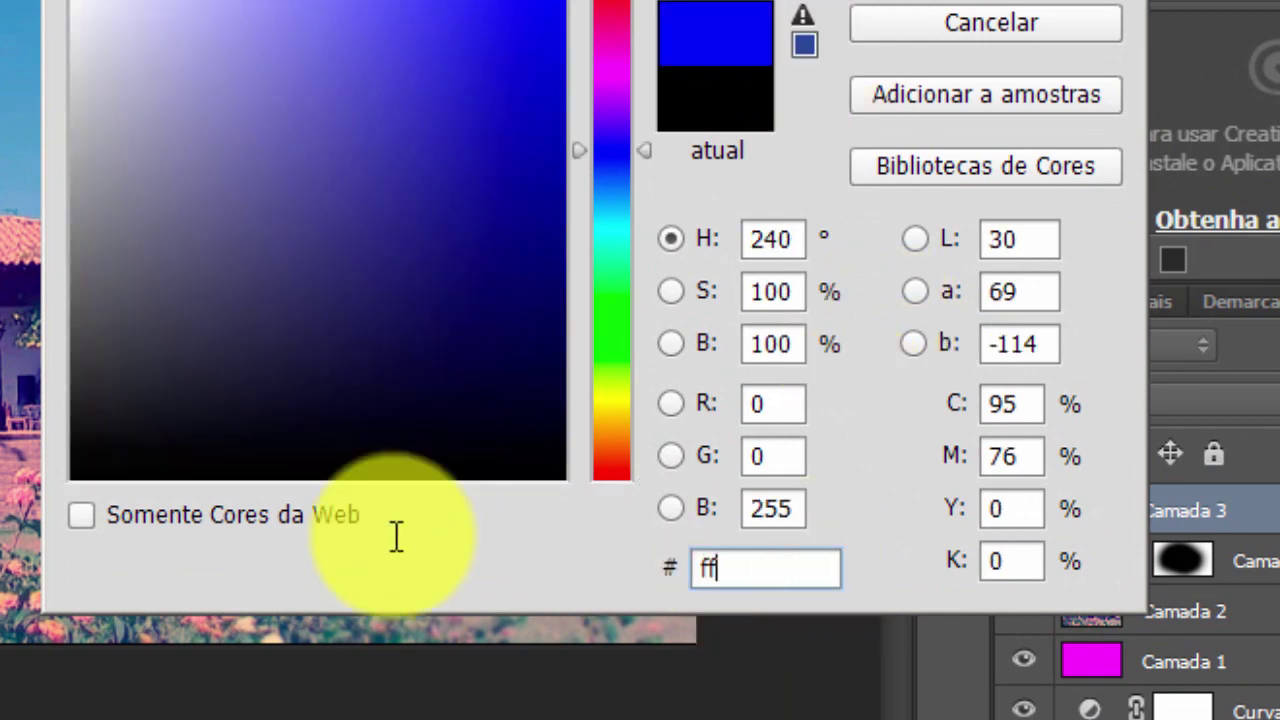
type("000")
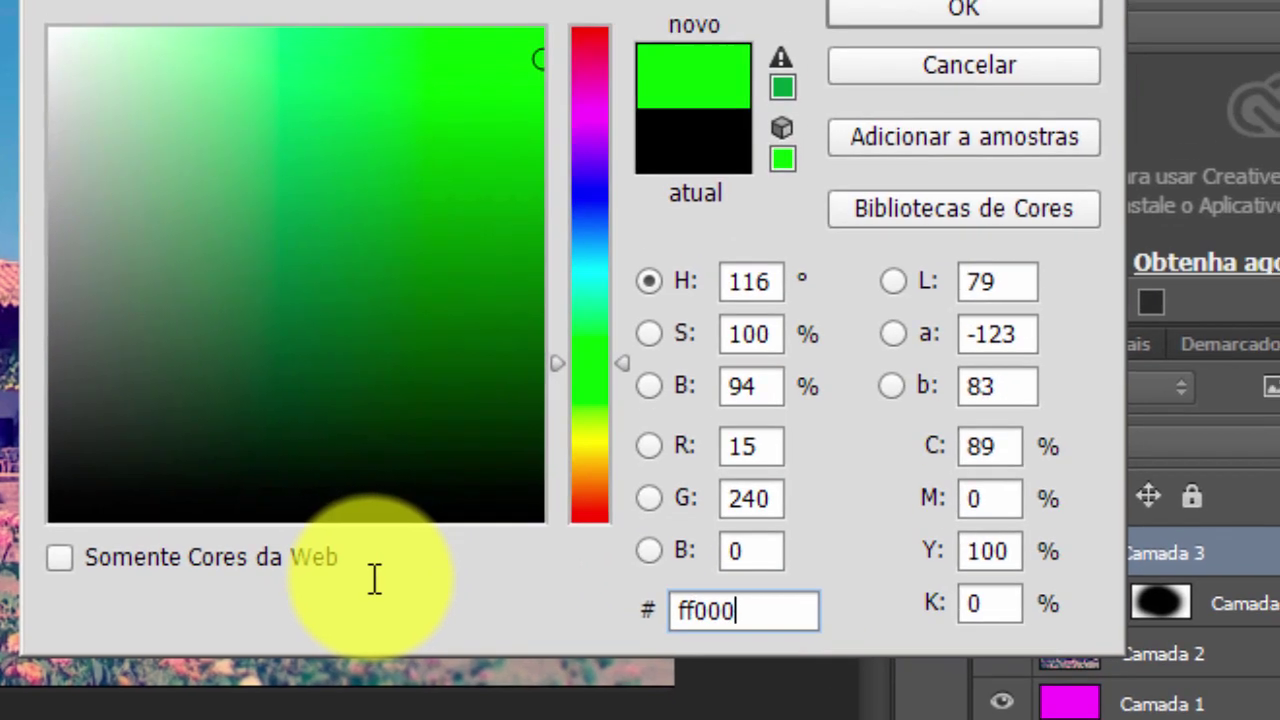
type("0")
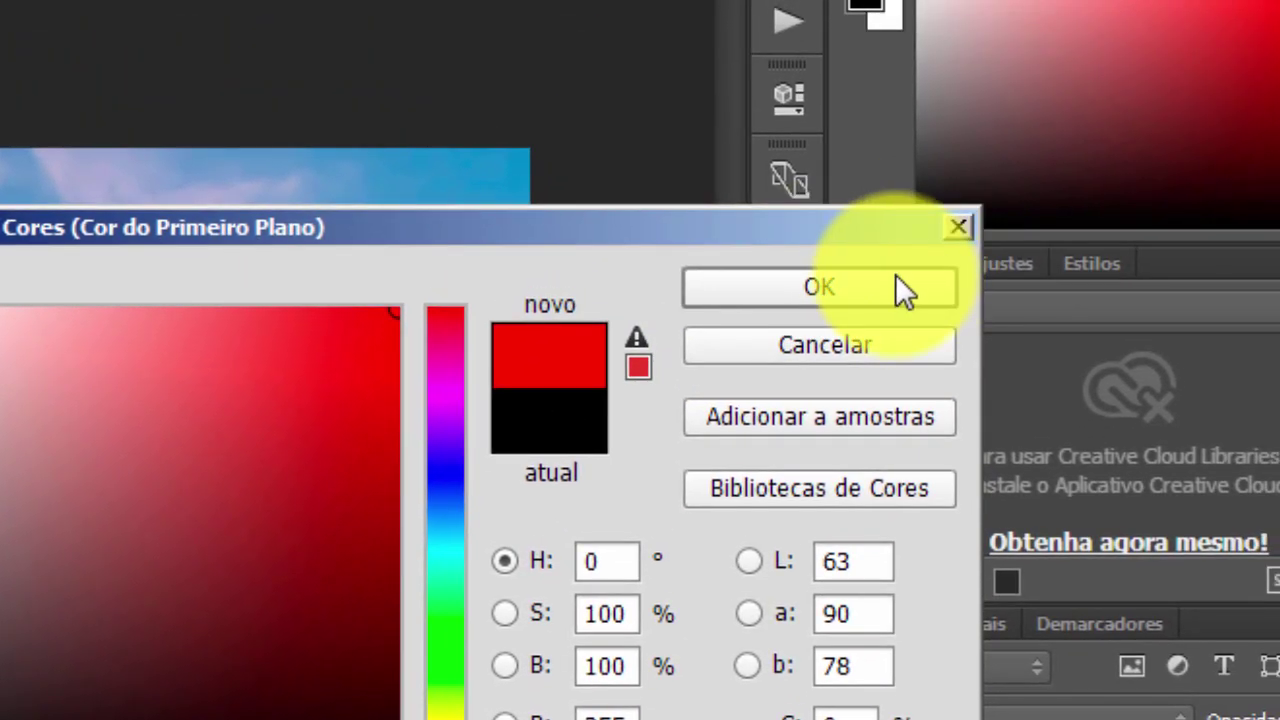
left_click(905, 264)
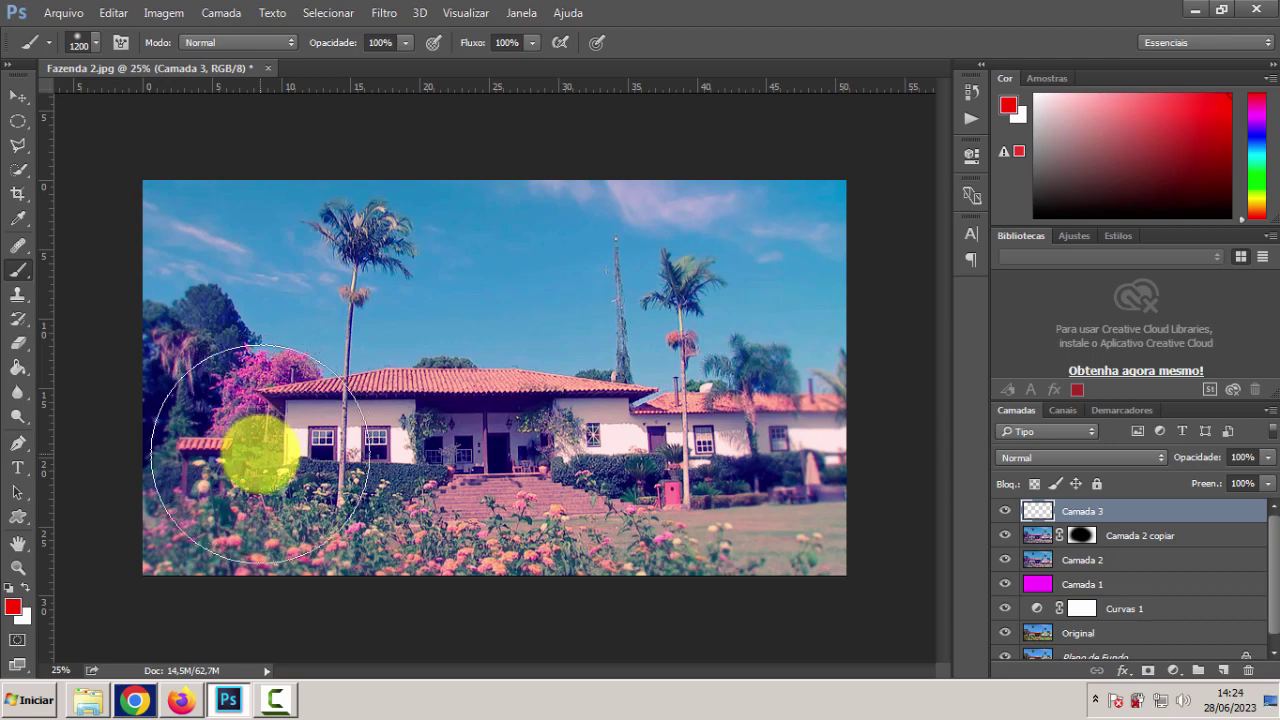
left_click(255, 450)
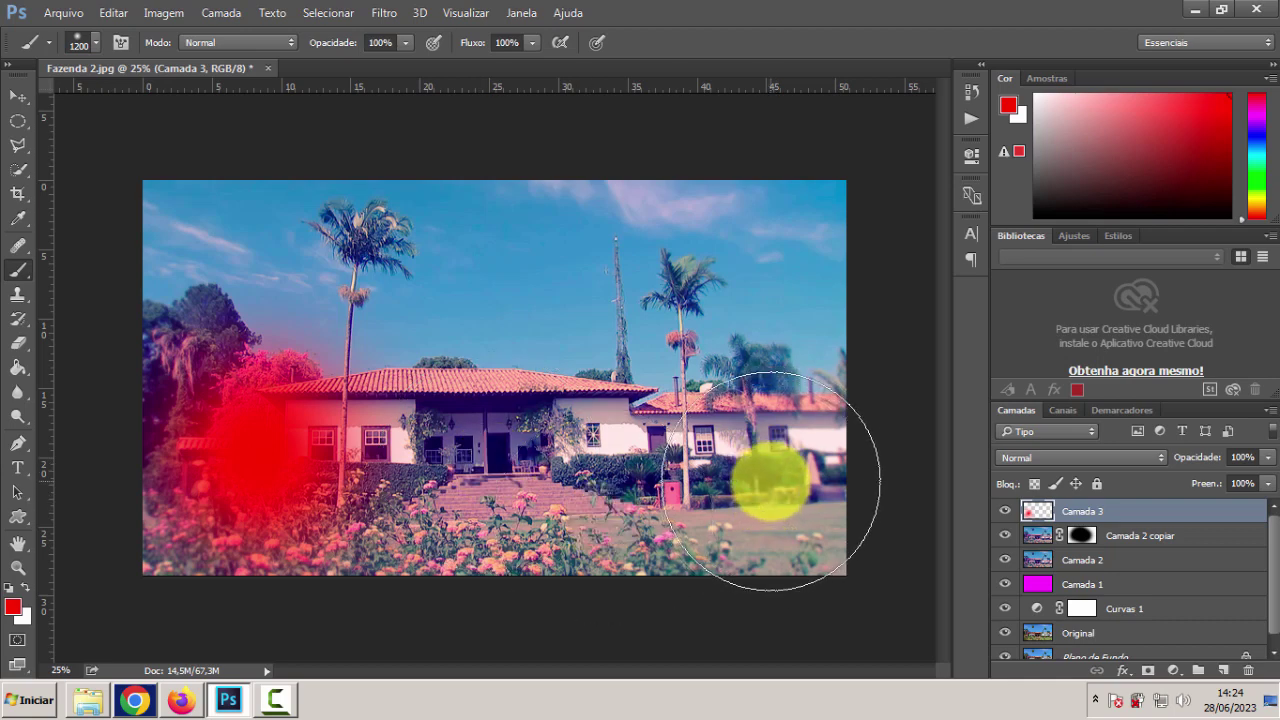
left_click(771, 481)
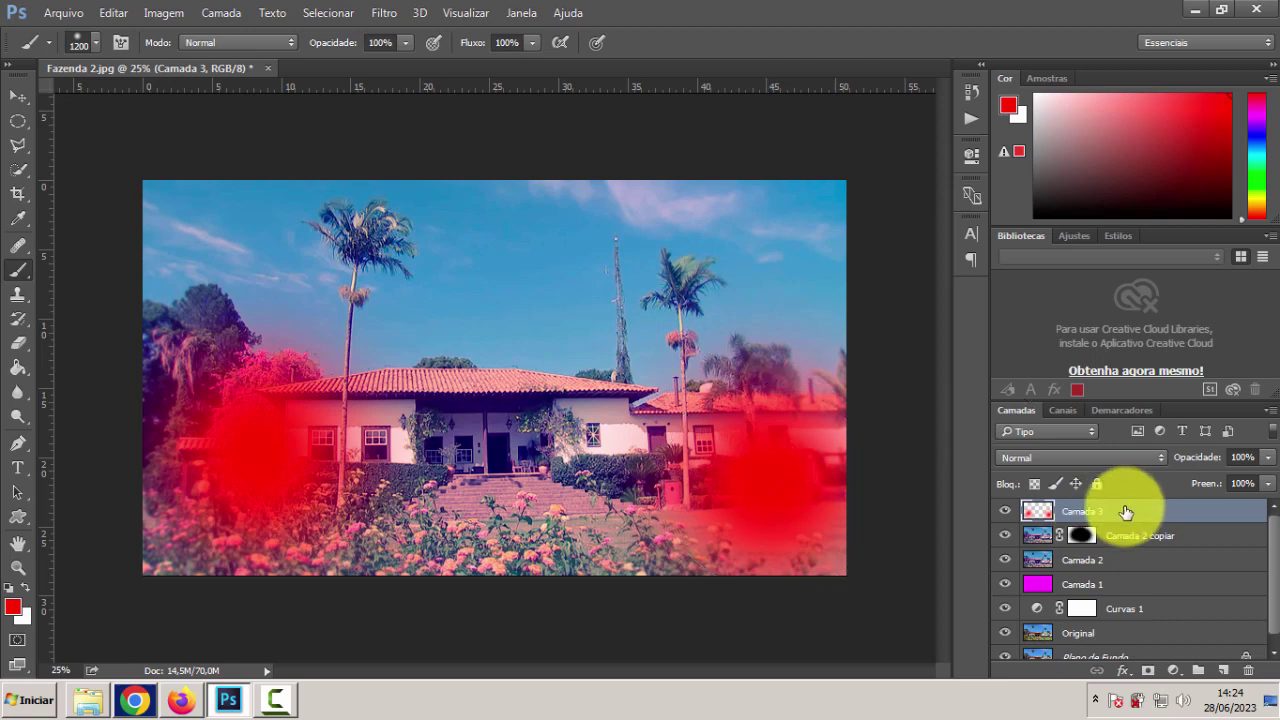
Blend Camada 3 as Subexposição Linear (Adicionar) at 70% opacity, then stamp visible layers into Camada 4
left_click(1161, 458)
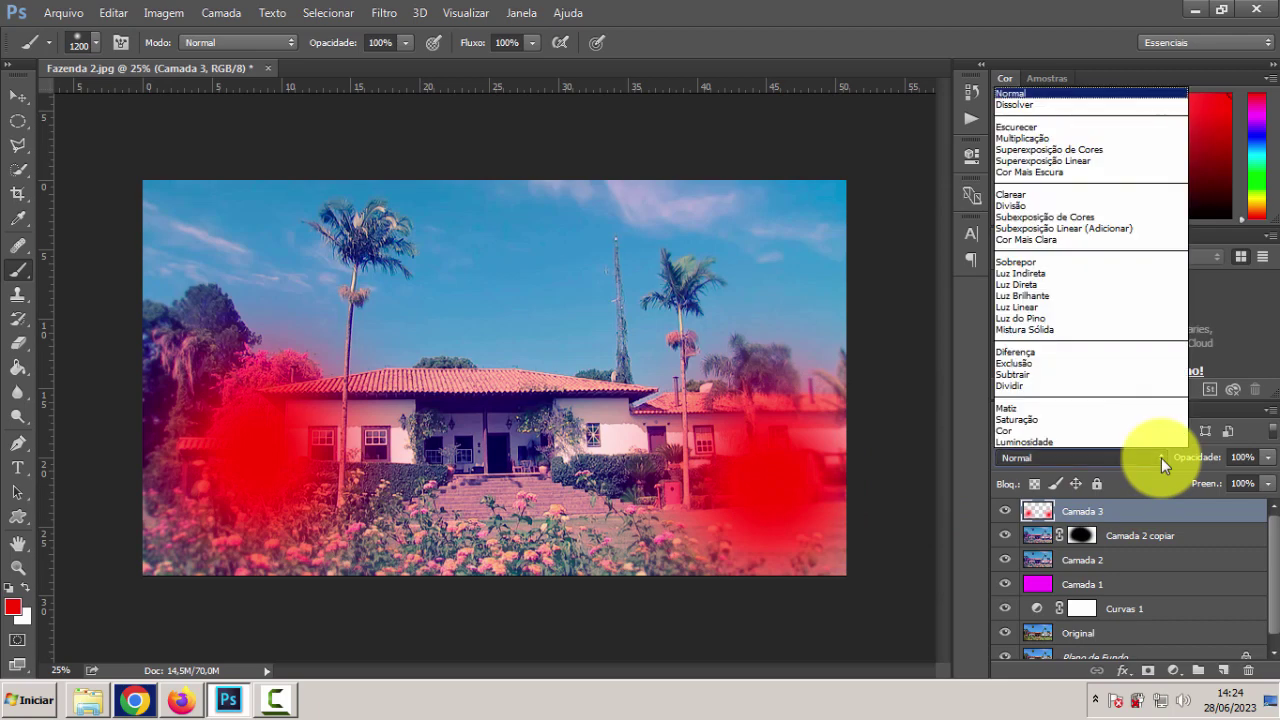
left_click(1033, 228)
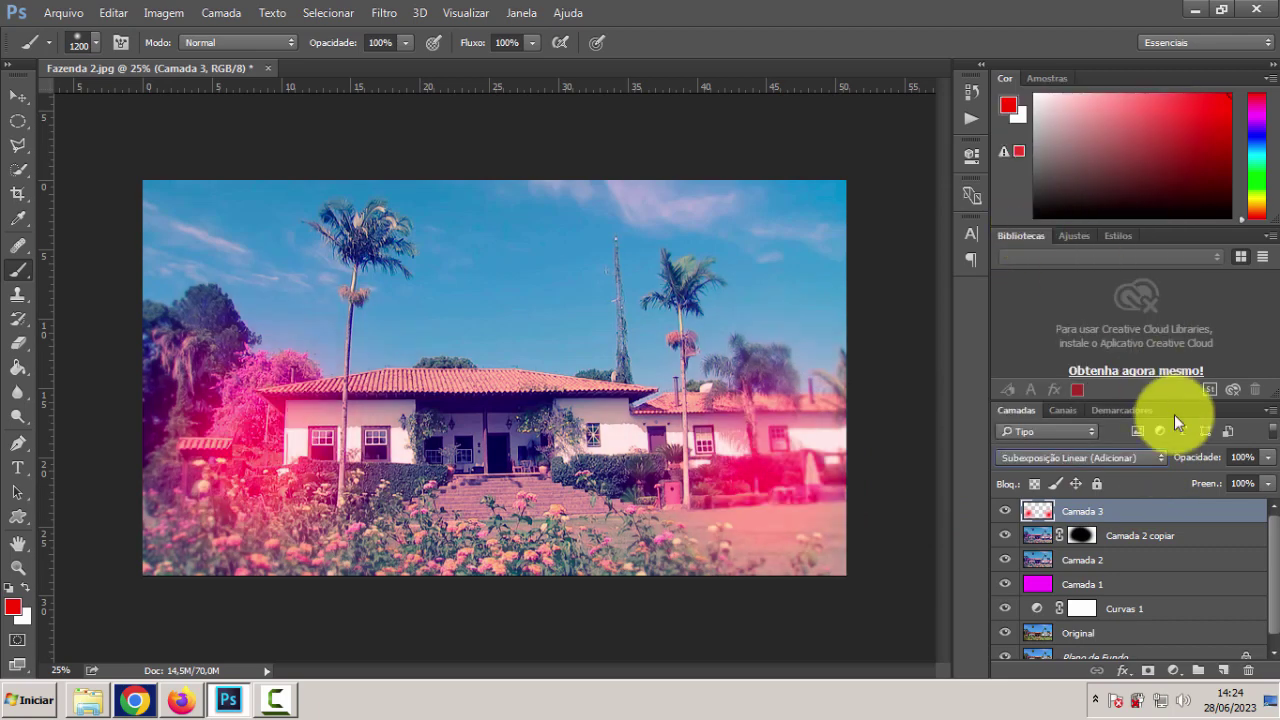
left_click_drag(1268, 457, 1246, 484)
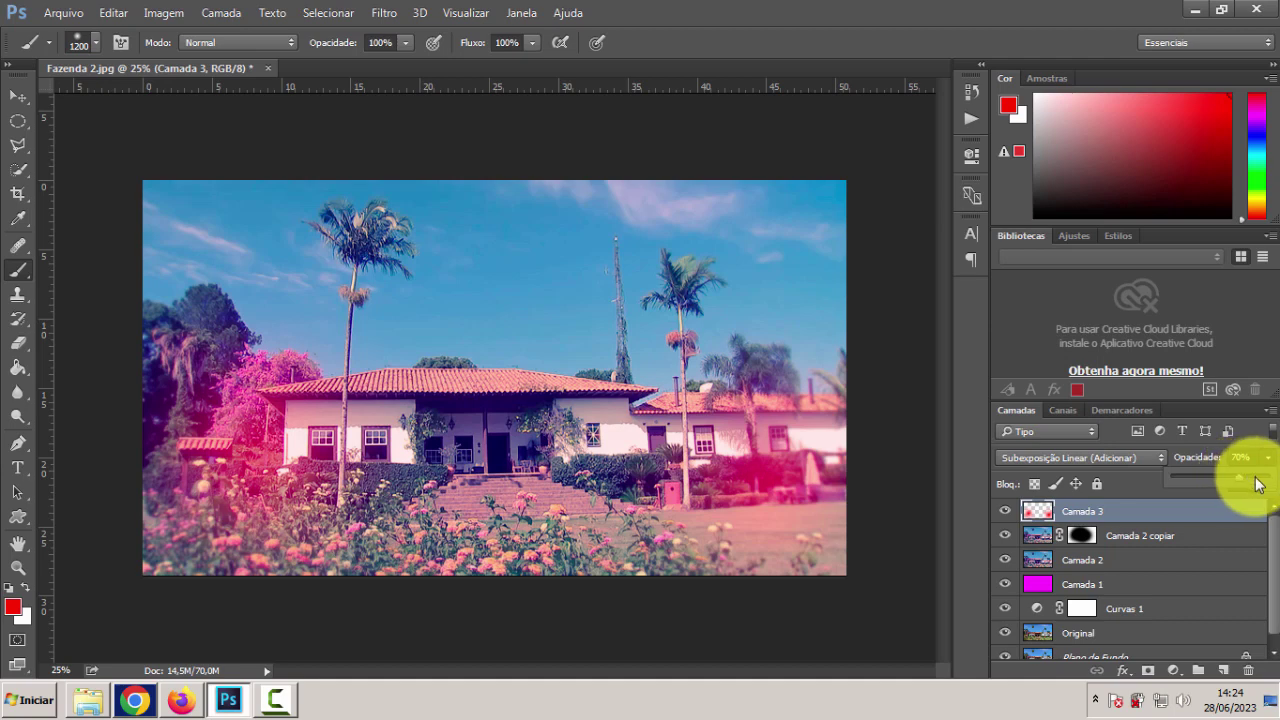
left_click(1258, 484)
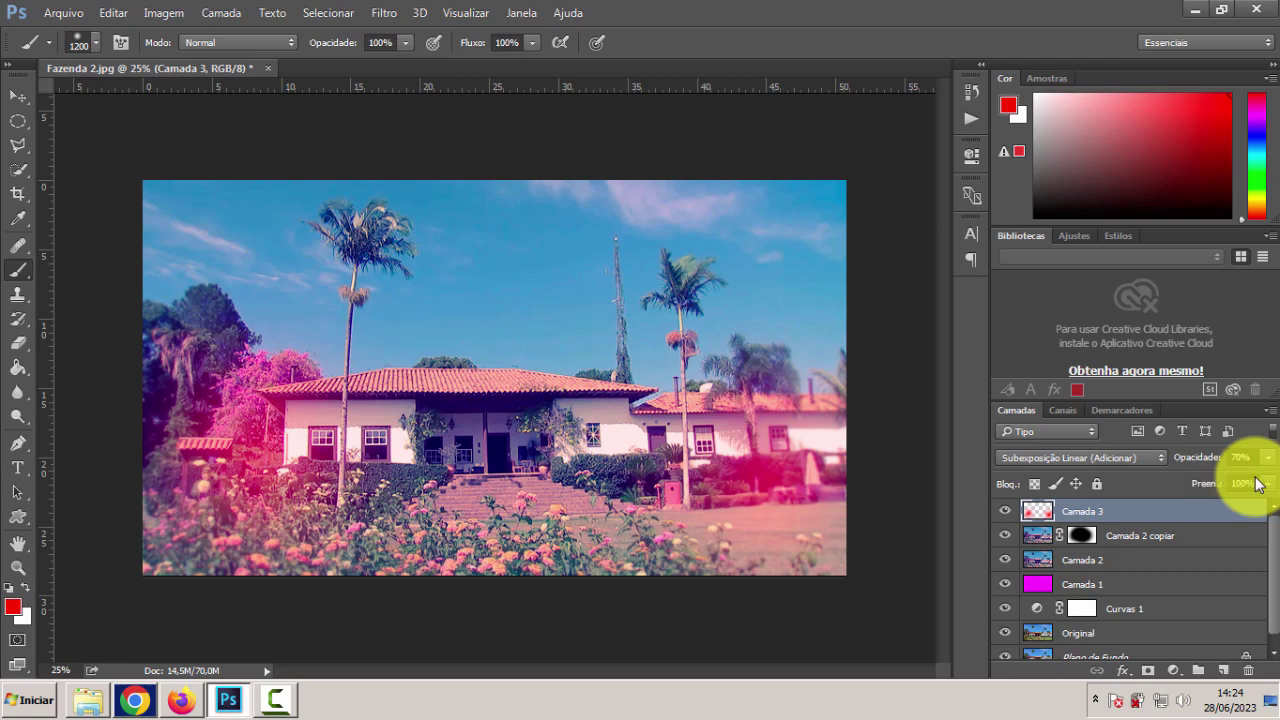
key("ctrl+shift+alt+e")
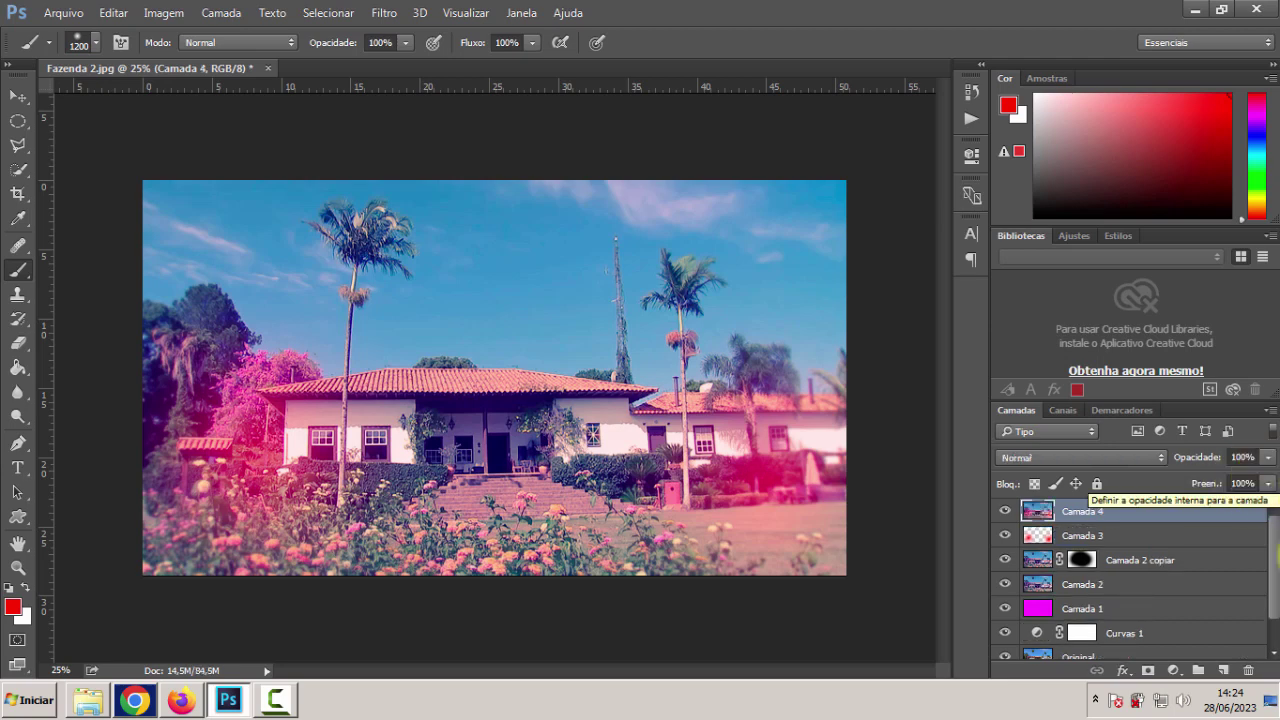
Add a new layer and fill it with bright yellow #fffc00
left_click(1227, 672)
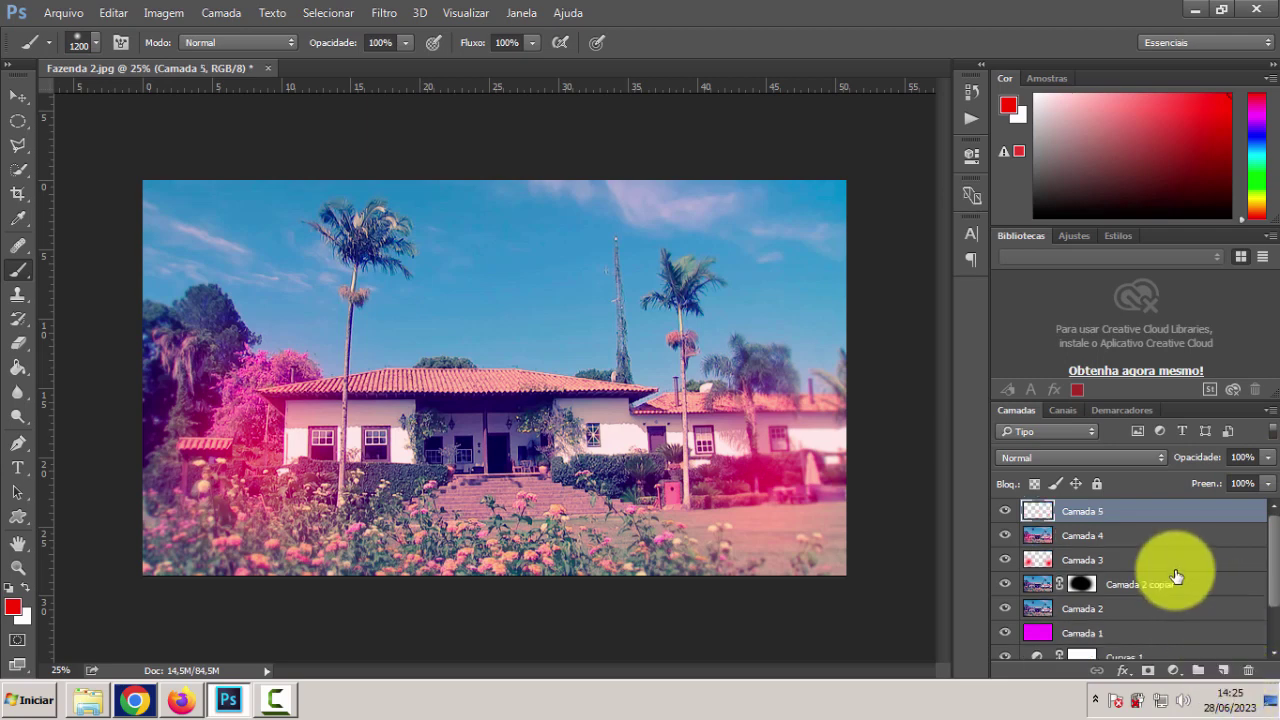
left_click(1005, 108)
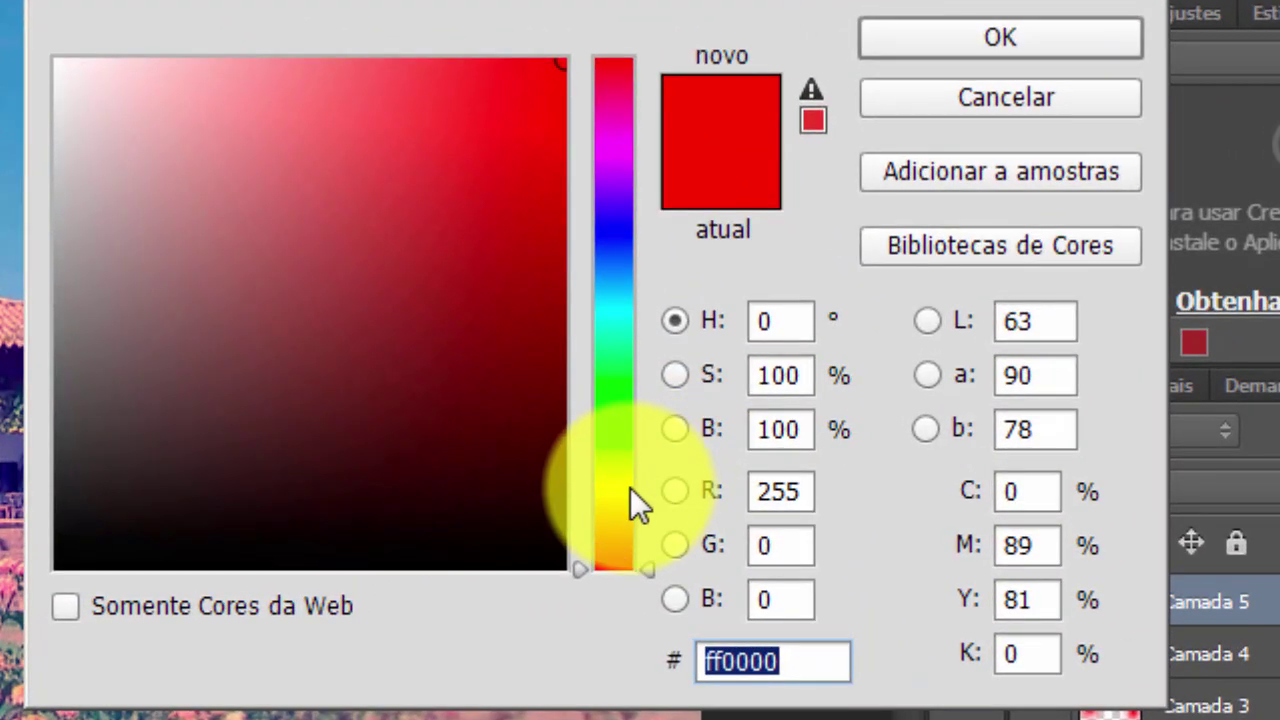
left_click(659, 481)
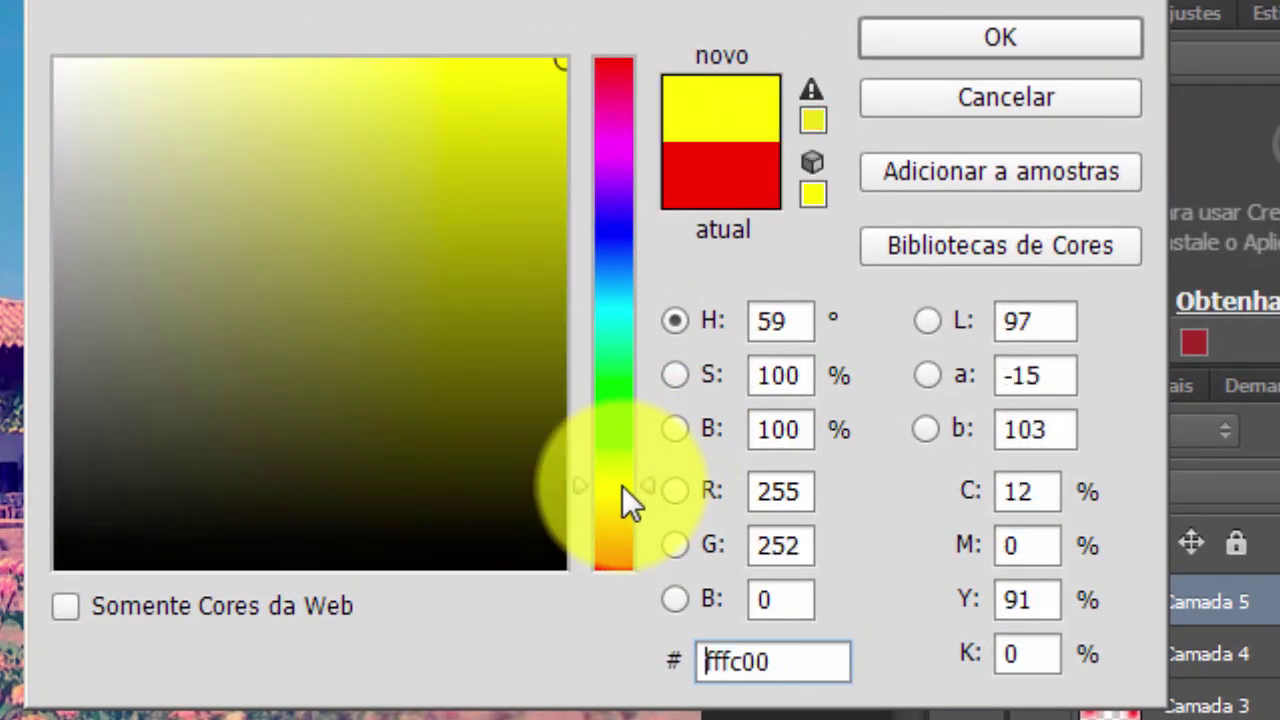
left_click(955, 40)
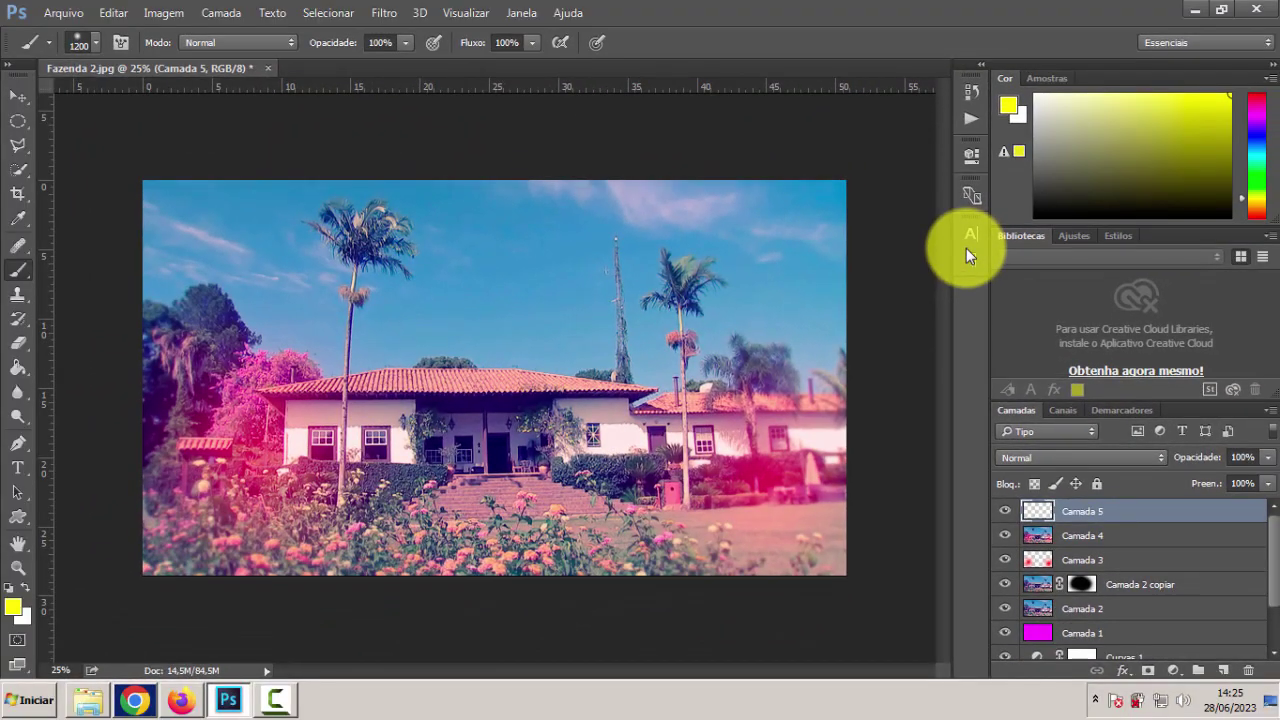
key("alt+BackSpace")
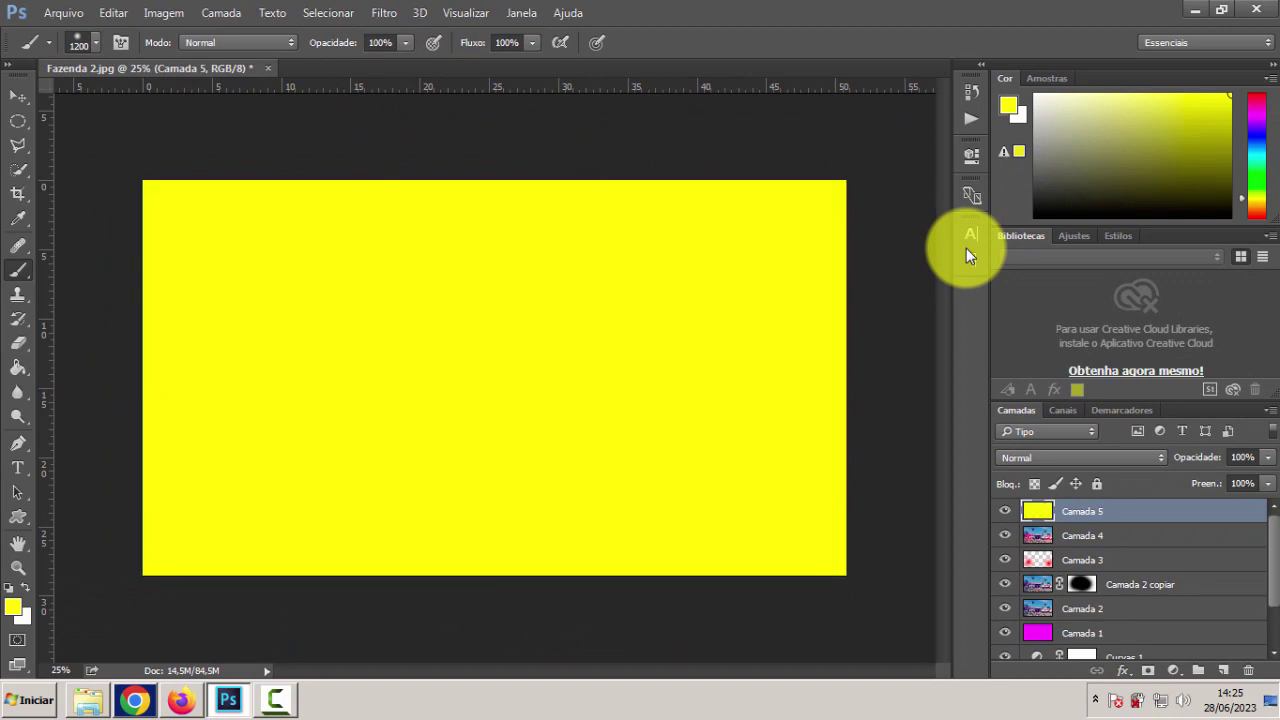
Blend the yellow layer as Luz Indireta at 40% opacity
left_click(1163, 460)
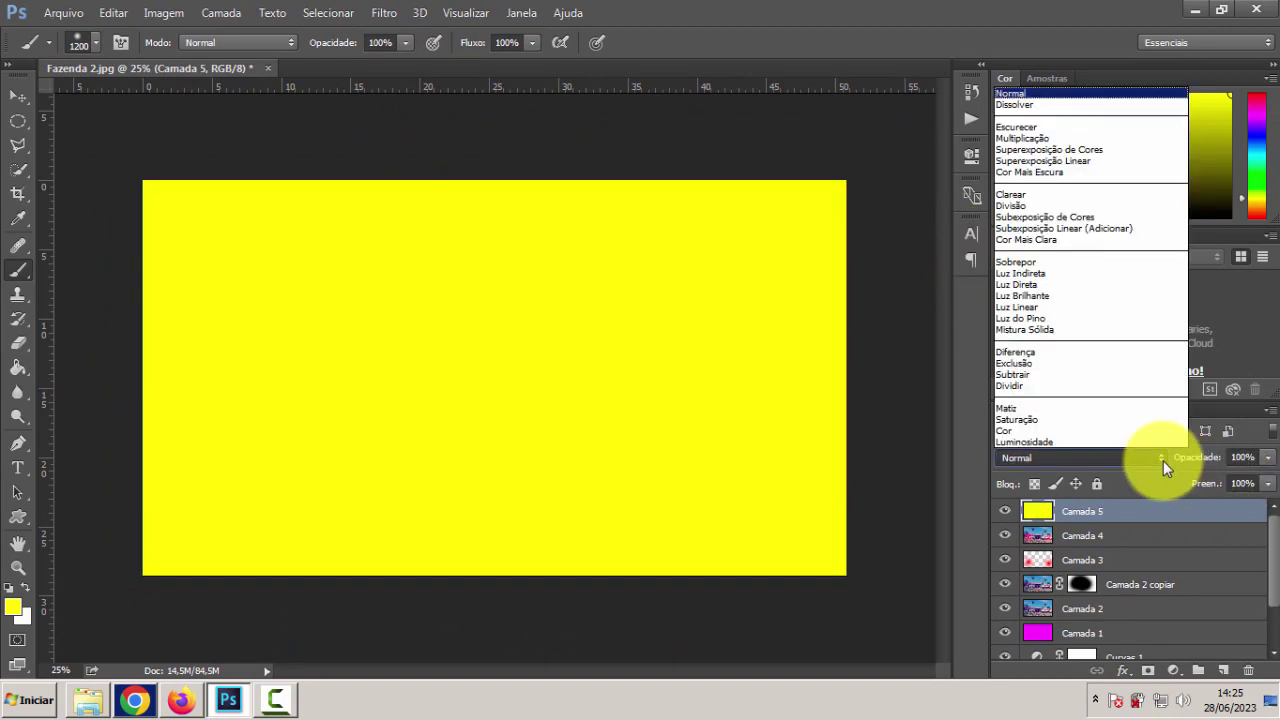
left_click(1035, 278)
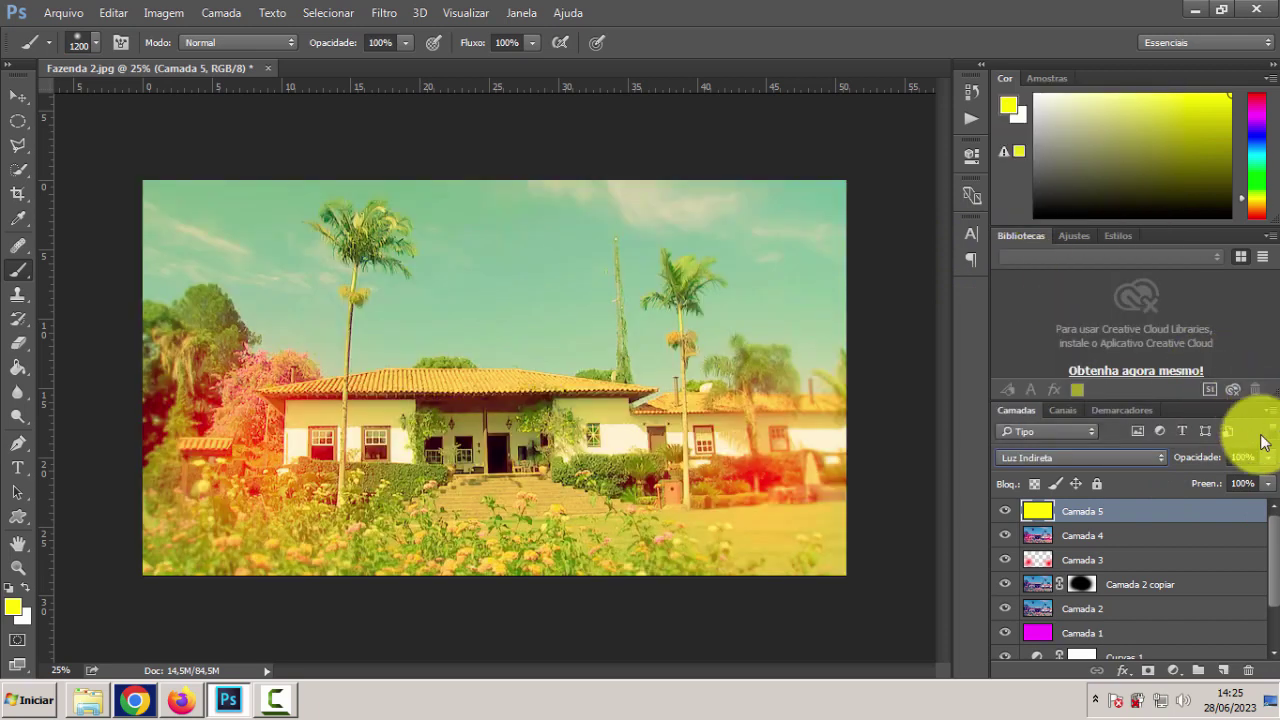
left_click(1267, 465)
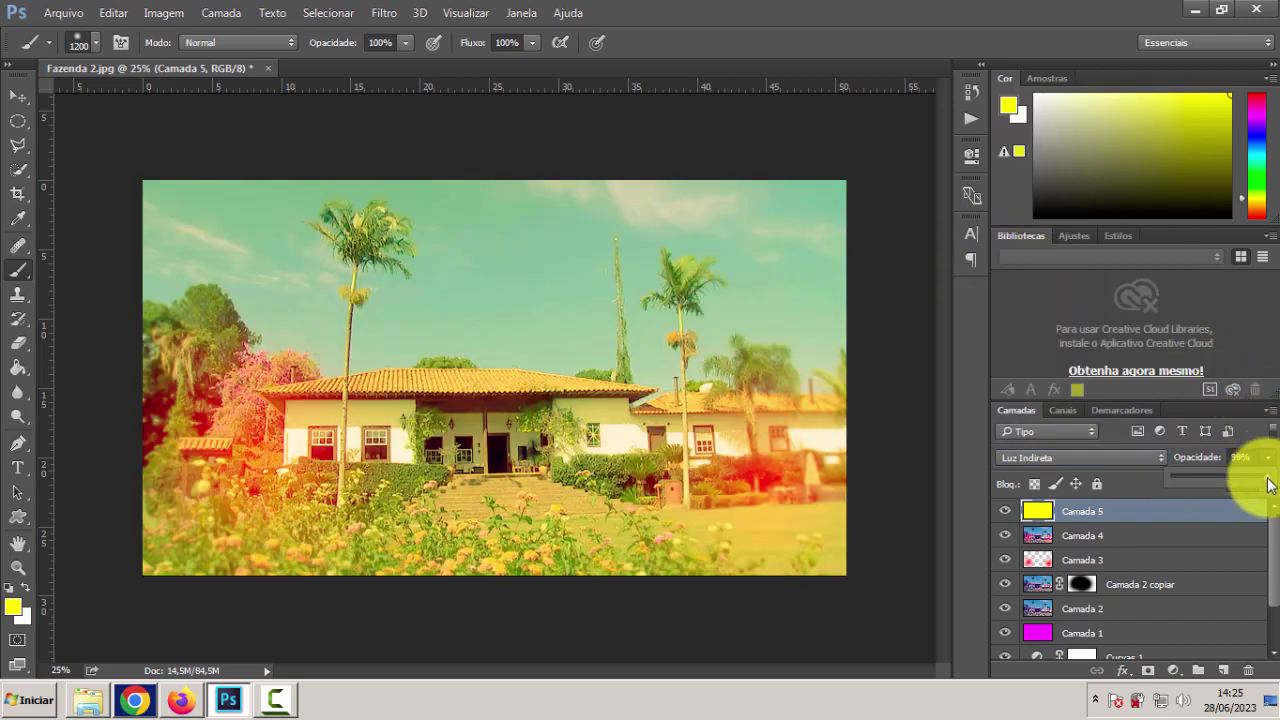
left_click_drag(1260, 487, 1211, 490)
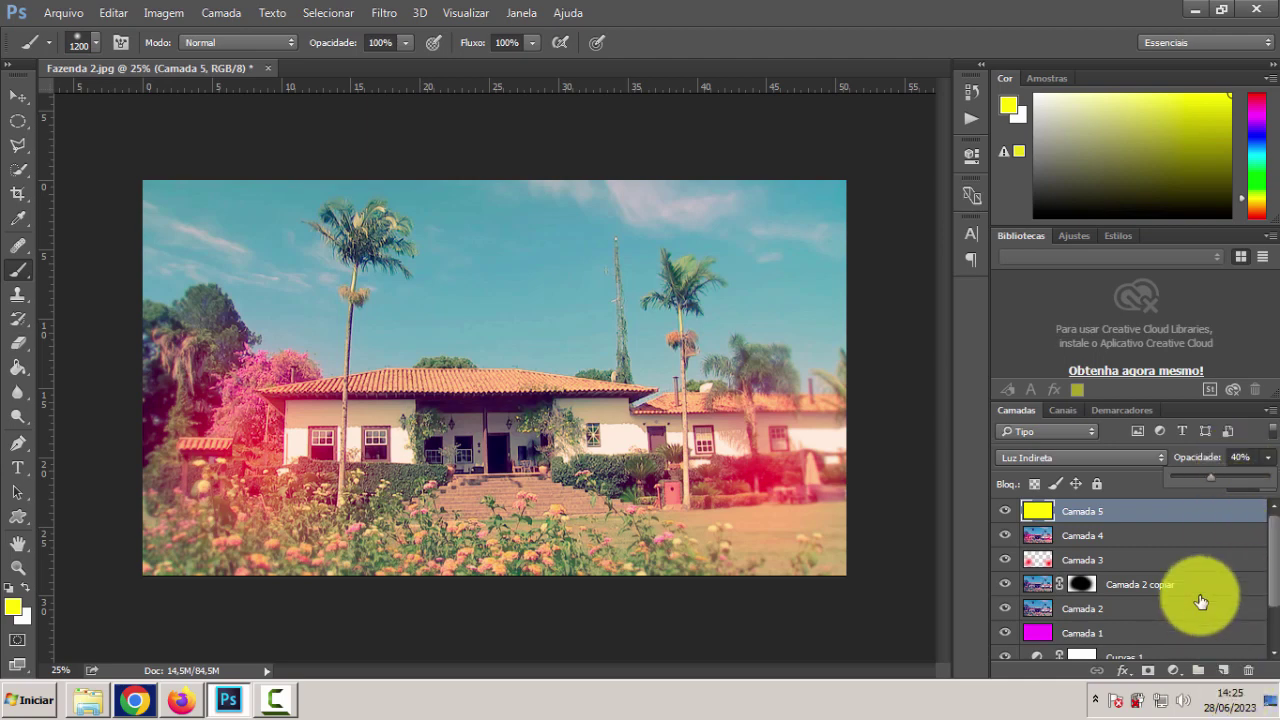
scroll(1257, 623, "down", 3)
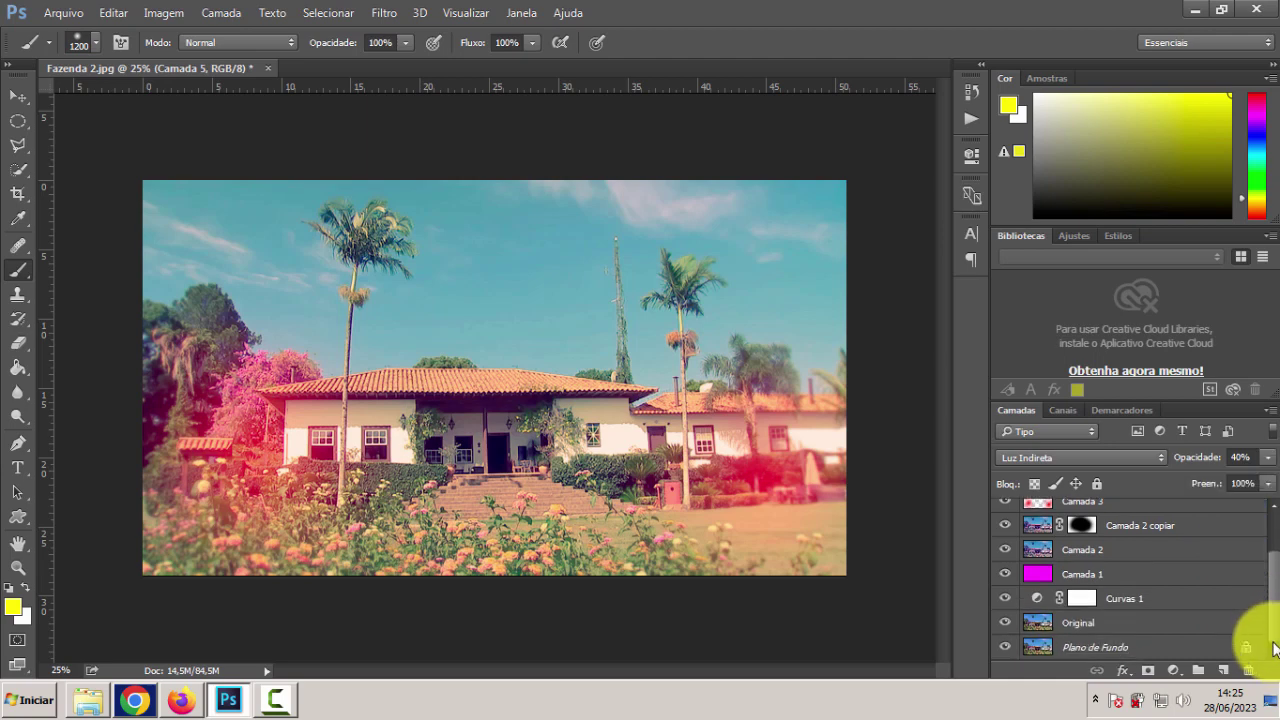
scroll(1262, 560, "up", 3)
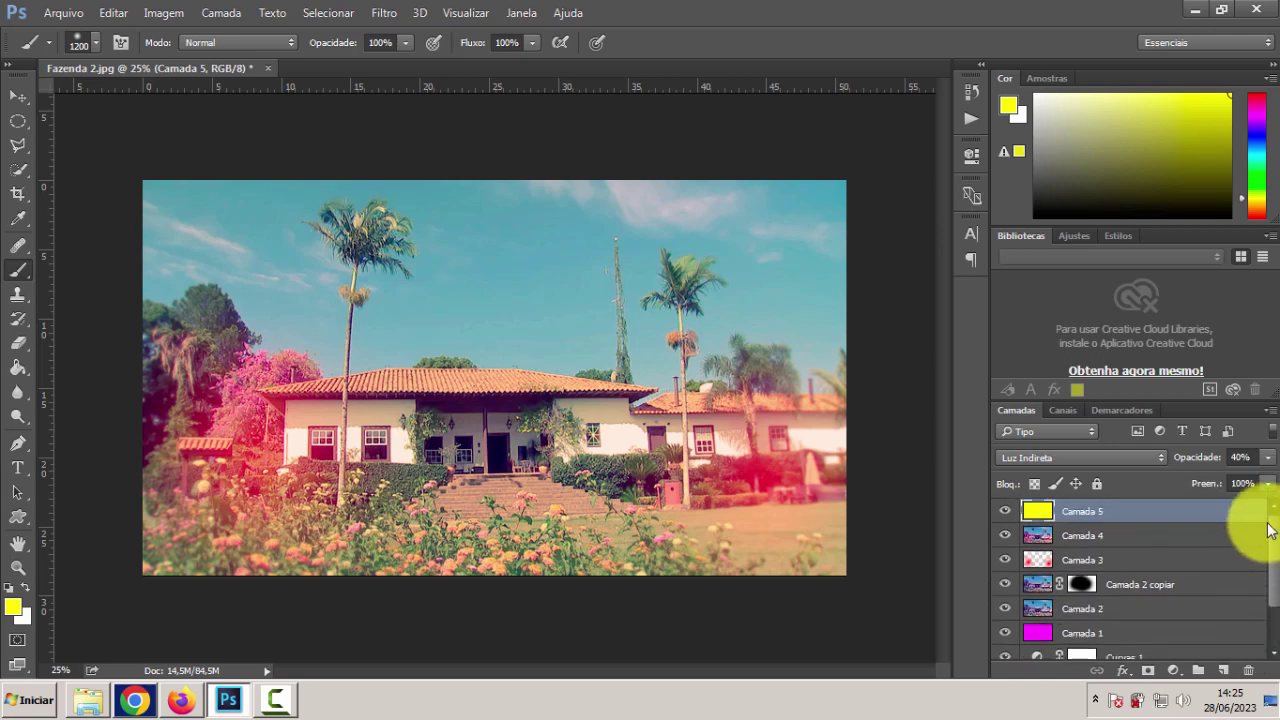
Stamp visible layers into a new layer and apply a -20 Camera Raw post-crop vignette
key("ctrl+shift+alt+e")
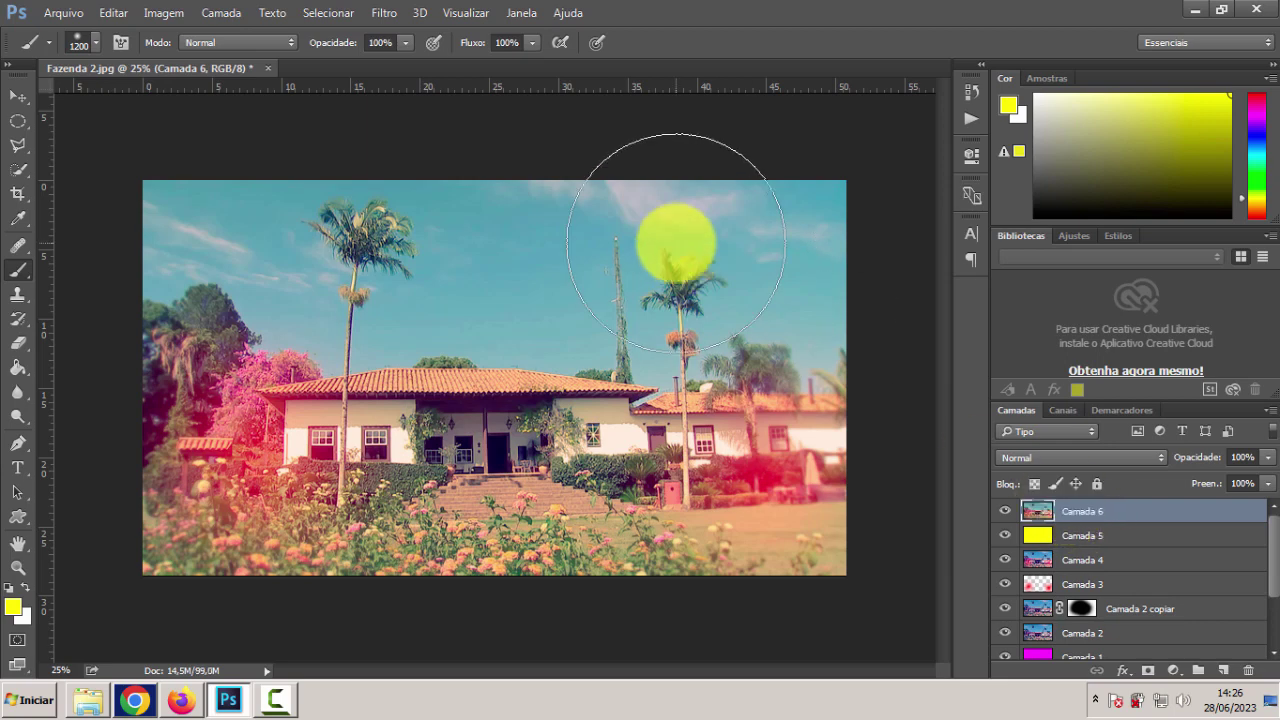
left_click(386, 14)
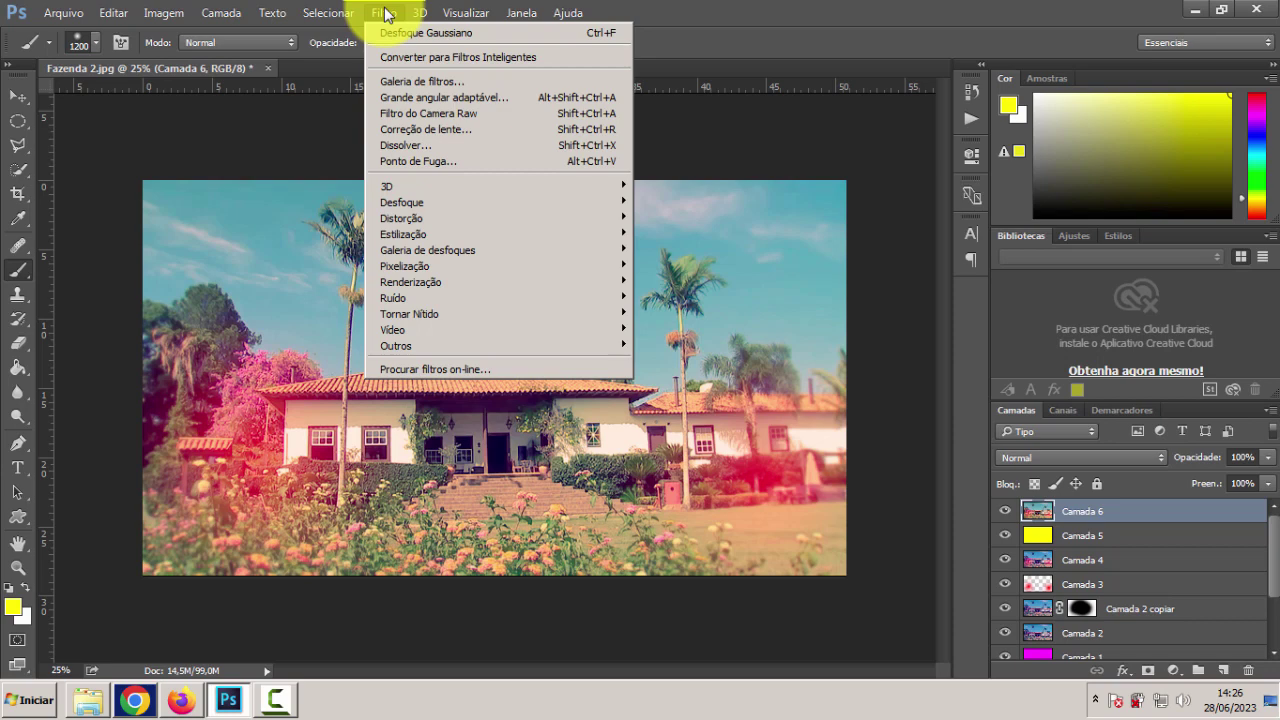
left_click(413, 113)
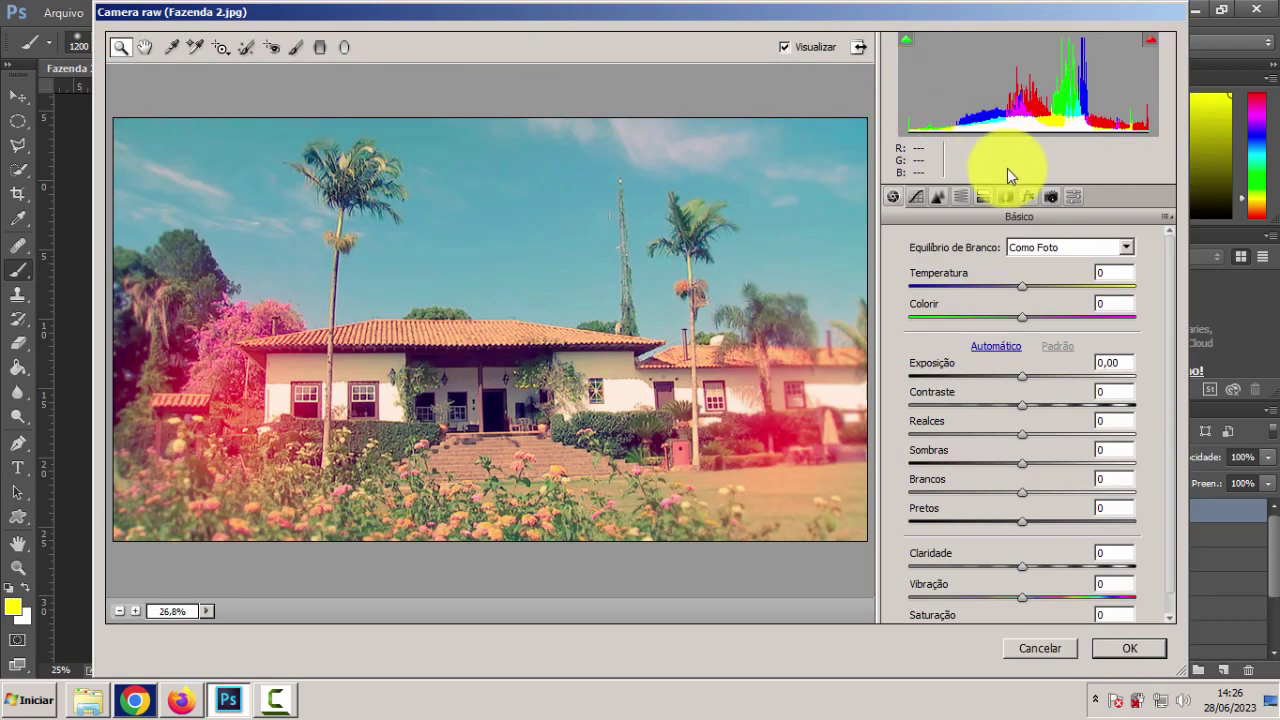
left_click(1029, 198)
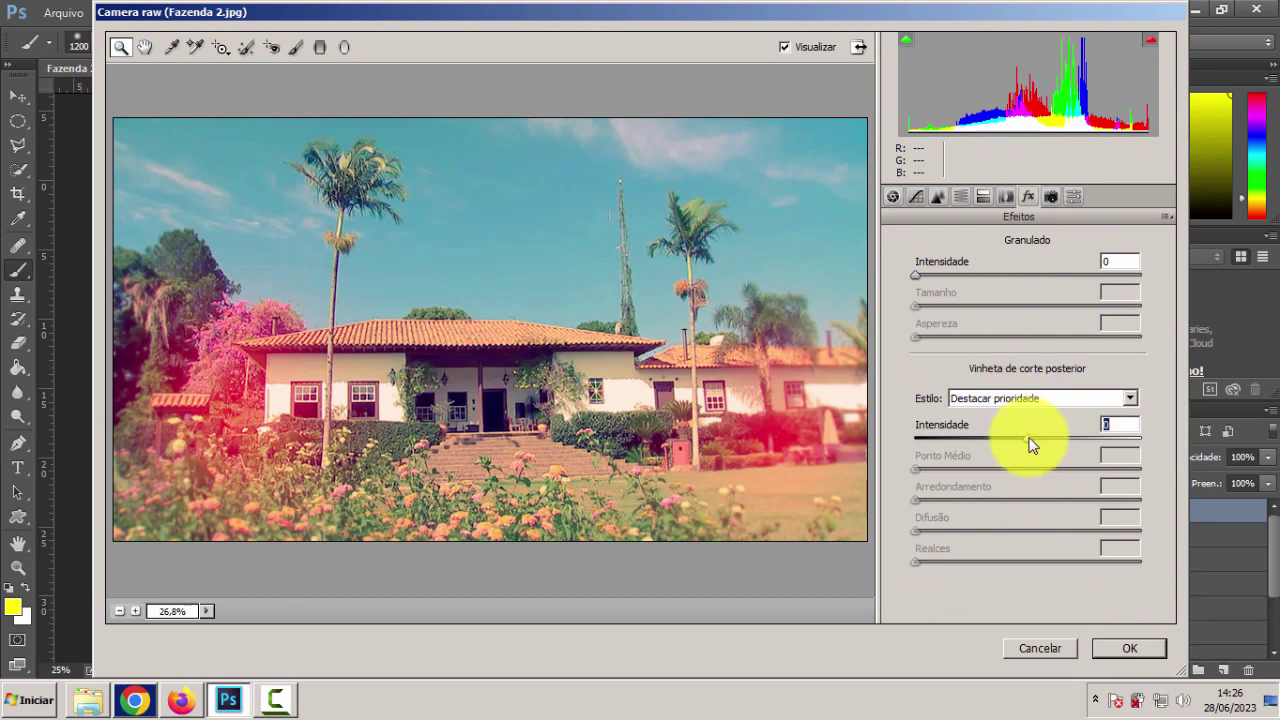
left_click_drag(1031, 438, 1006, 442)
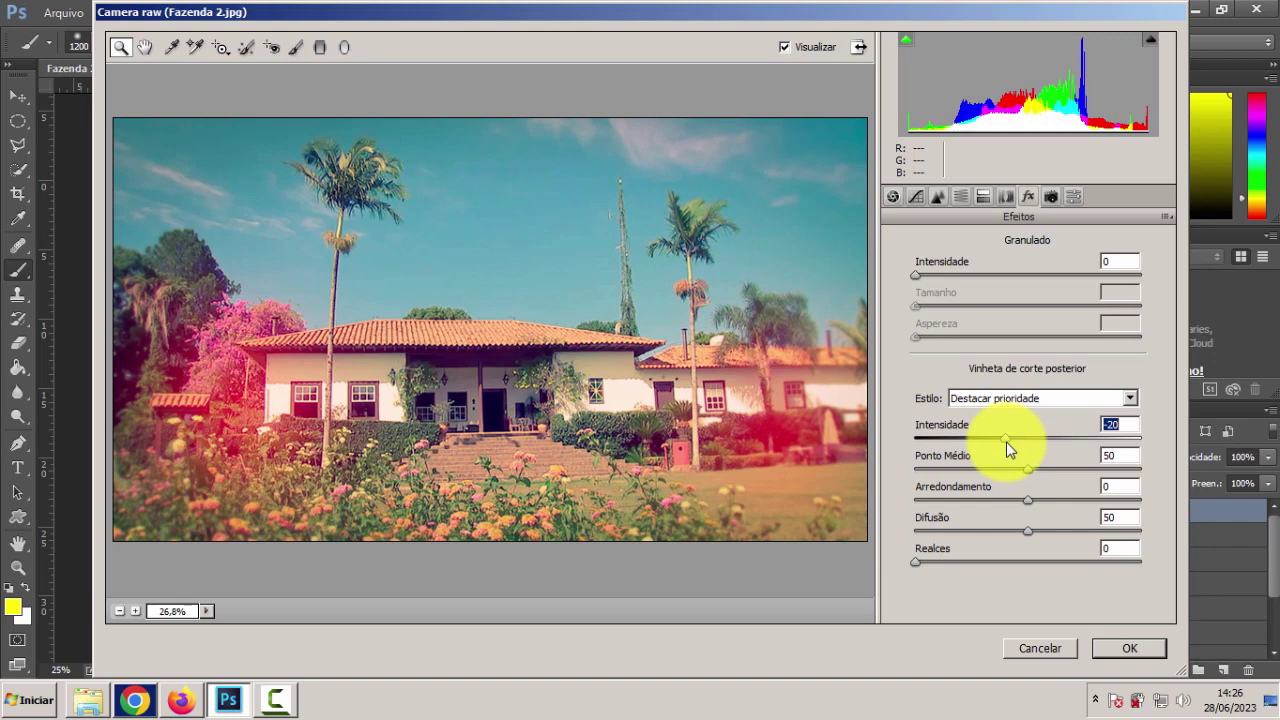
left_click(1129, 648)
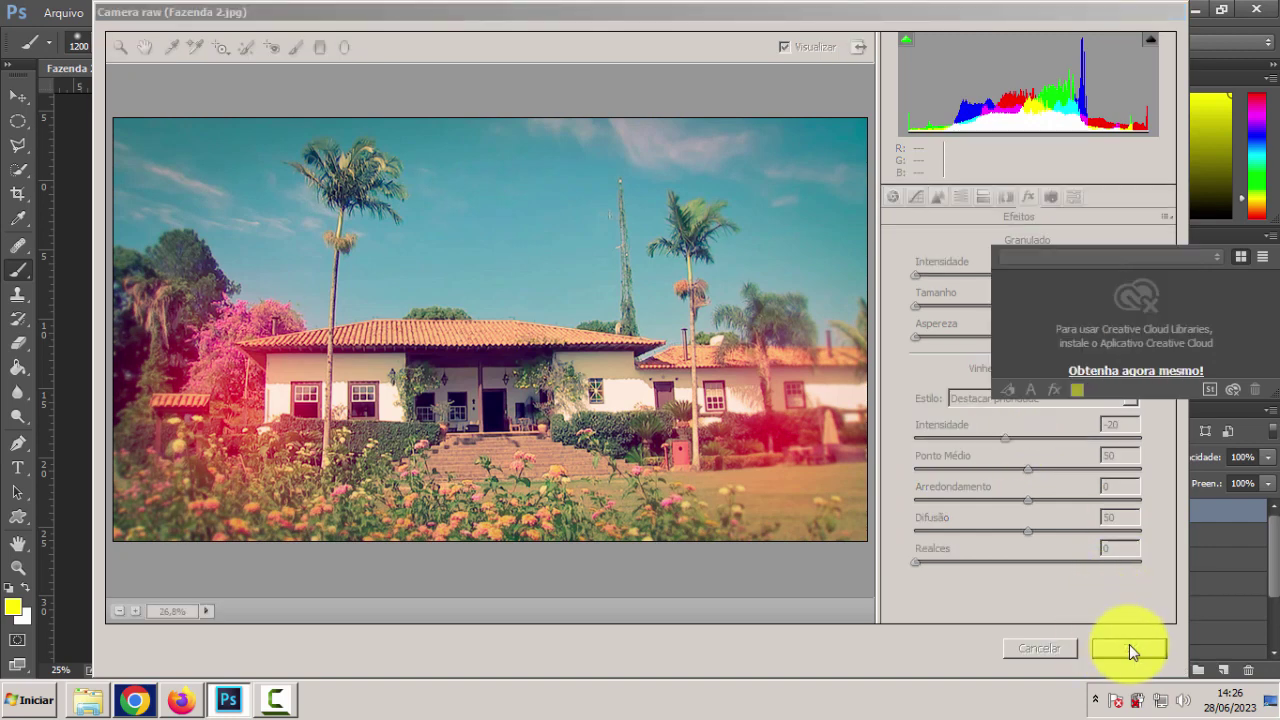